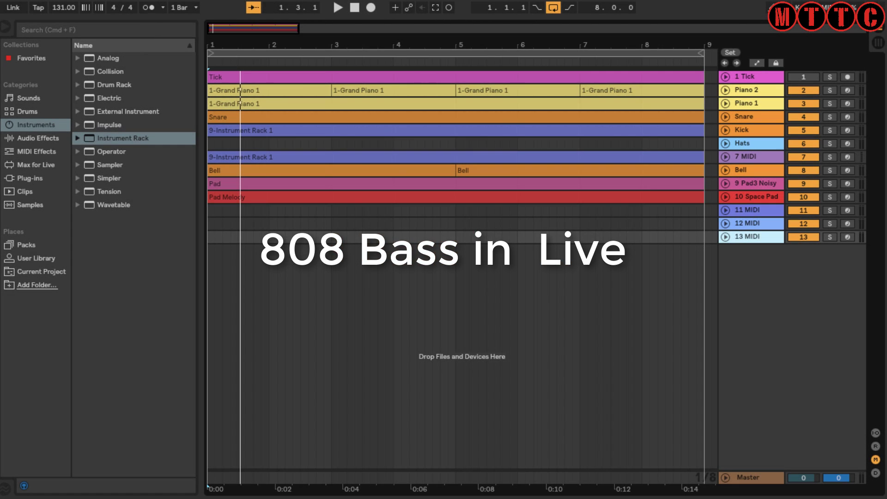
# - Insert a new MIDI track and load an empty Instrument Rack onto it
pyautogui.click(135, 0)
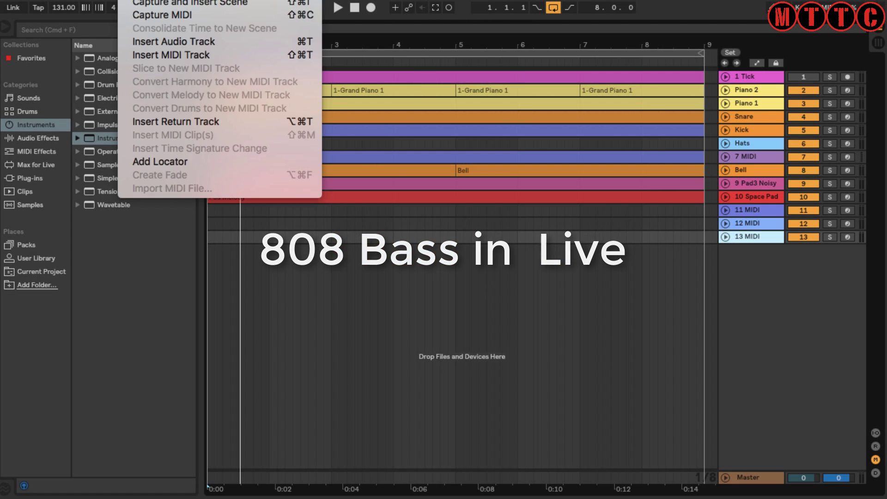
pyautogui.click(172, 55)
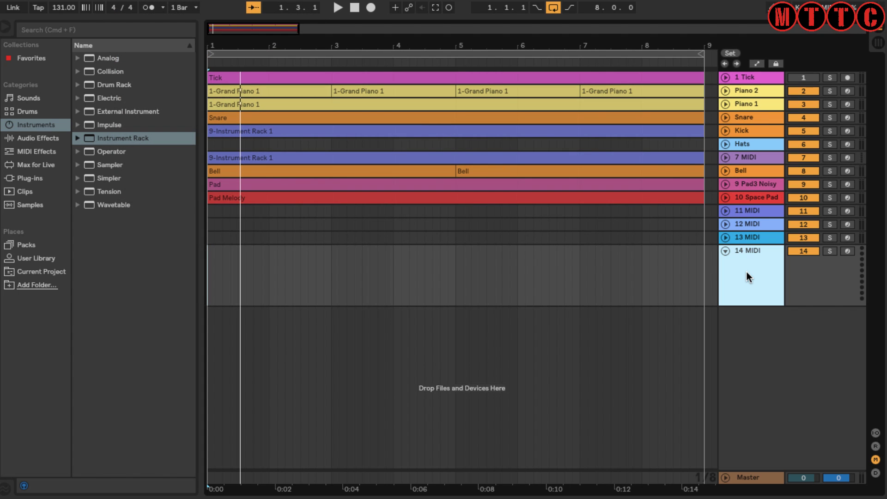
pyautogui.click(493, 282)
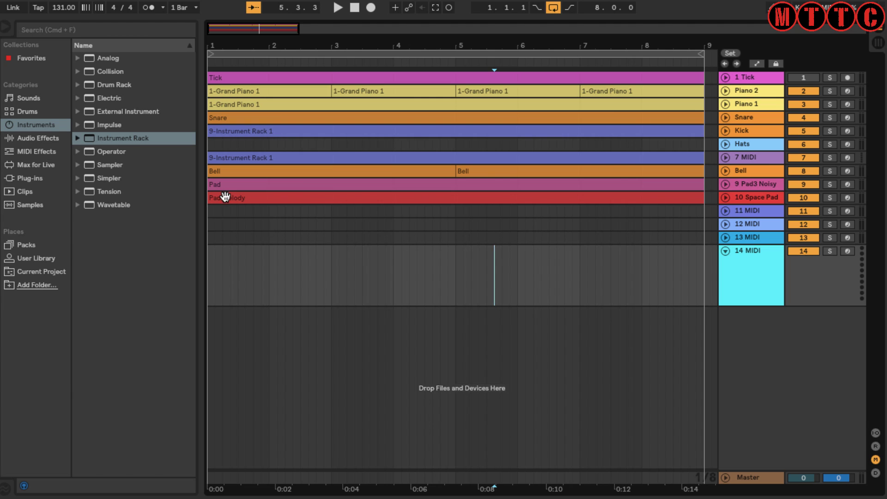
pyautogui.click(88, 138)
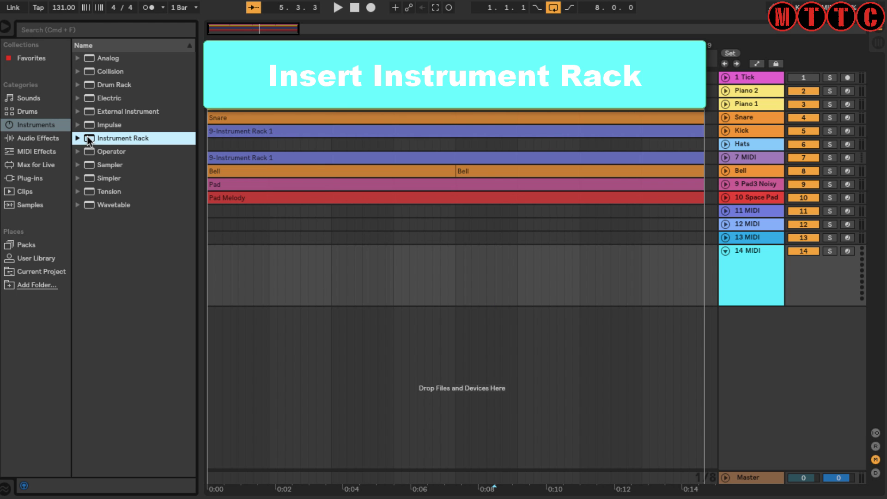
pyautogui.moveTo(88, 139); pyautogui.dragTo(332, 268)
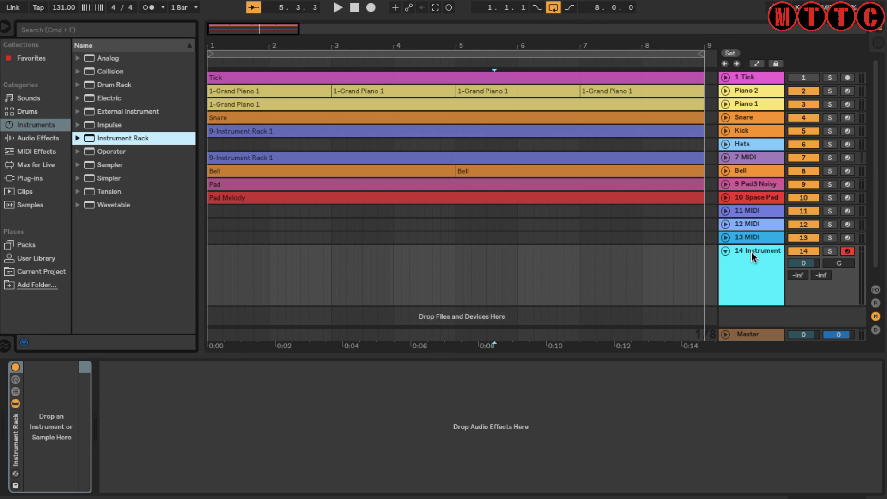
# - Rename the new instrument track as 808 Bass
pyautogui.click(757, 250)
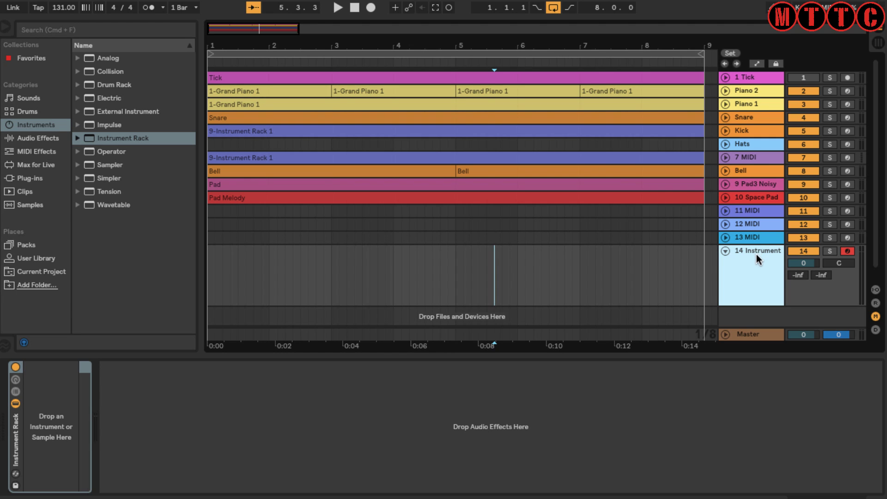
pyautogui.press('super+r')
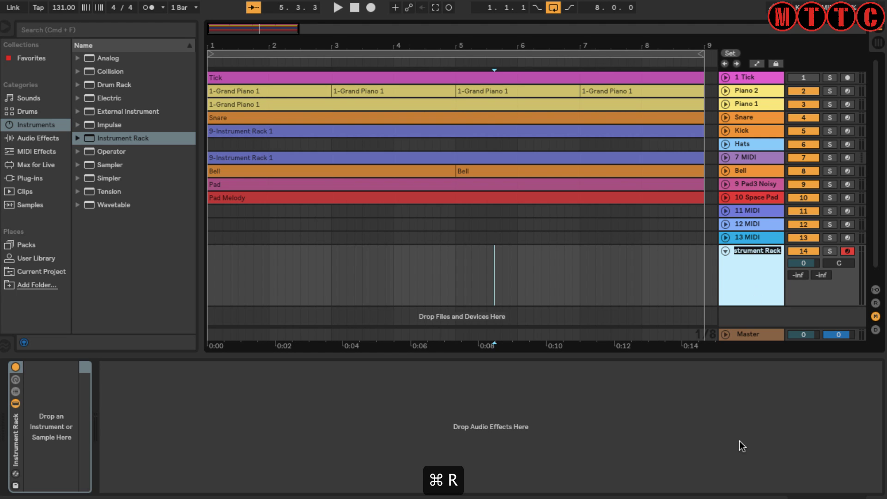
pyautogui.write('808 Bass')
# - Add Analog and Sampler to the Instrument Rack as two parallel chains, with the chain list shown
pyautogui.click(51, 407)
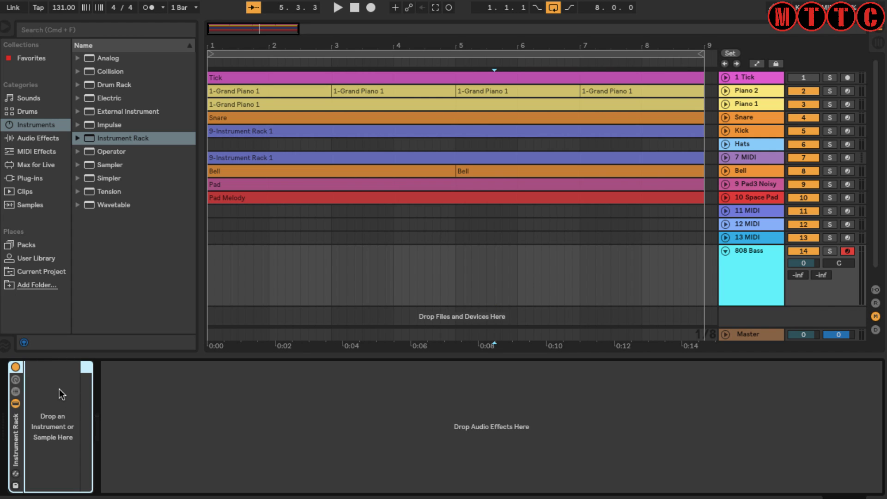
pyautogui.click(112, 58)
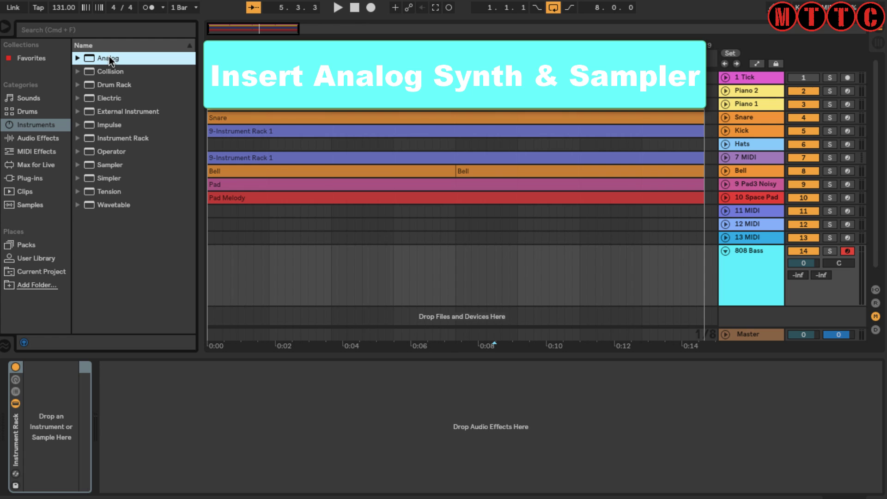
pyautogui.moveTo(107, 56); pyautogui.dragTo(66, 422)
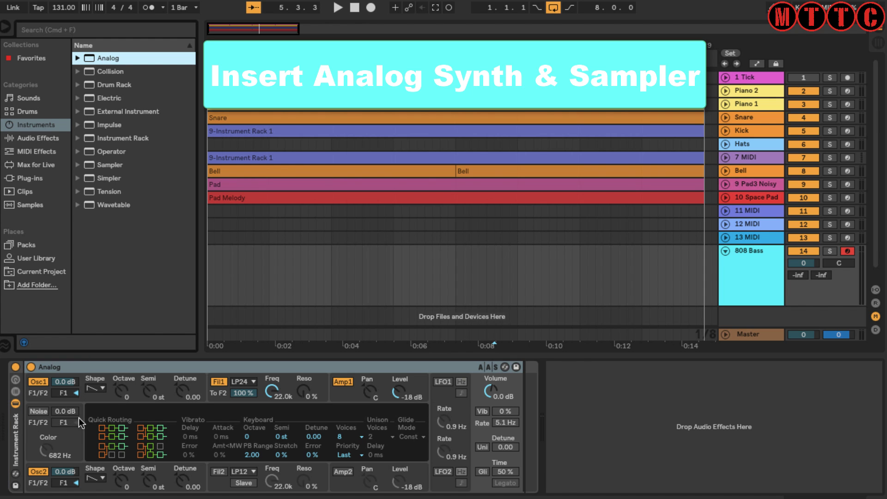
pyautogui.click(17, 391)
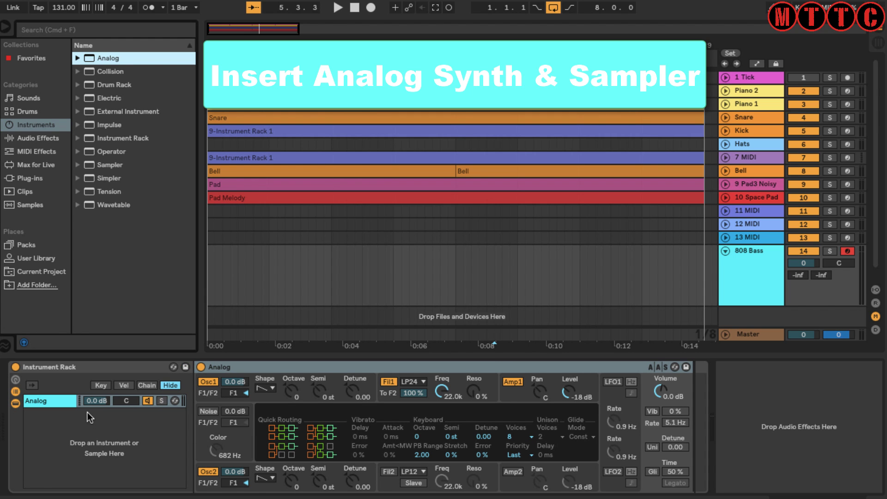
pyautogui.click(113, 165)
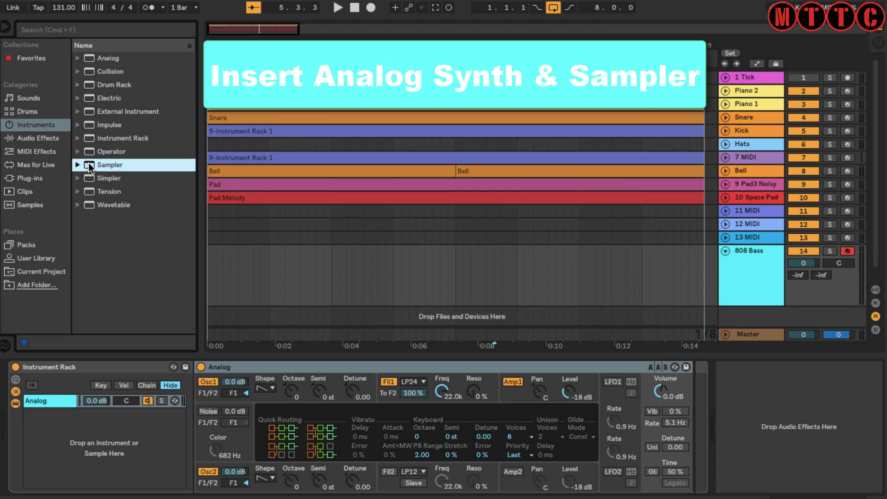
pyautogui.moveTo(89, 168); pyautogui.dragTo(64, 442)
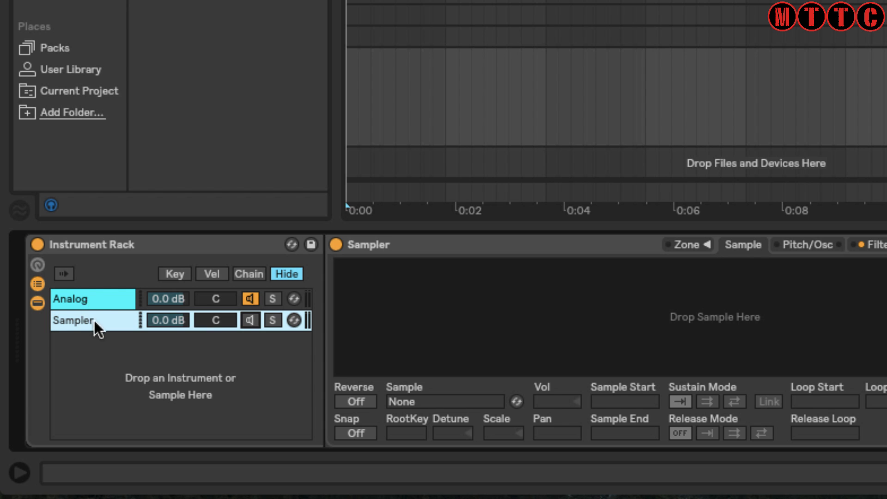
# - In the Analog chain, turn off oscillator 2 and set oscillator 1's shape to a sine wave
pyautogui.click(90, 295)
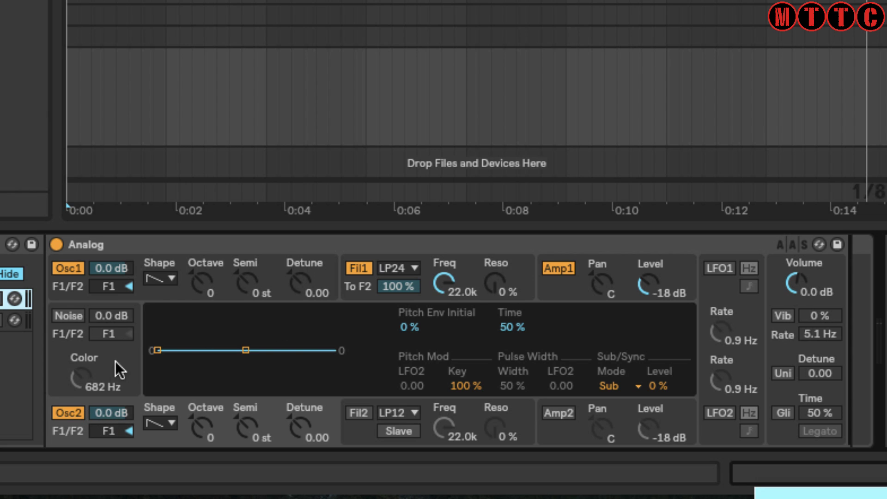
pyautogui.click(65, 411)
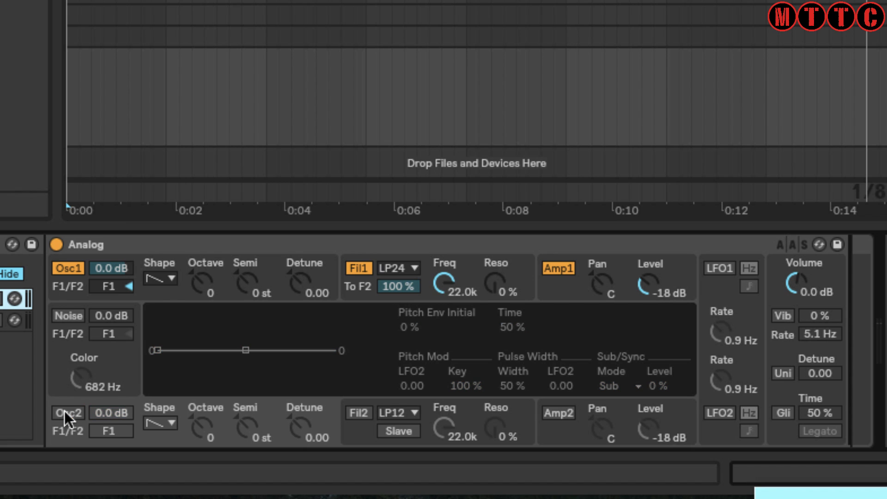
pyautogui.click(66, 267)
pyautogui.click(67, 267)
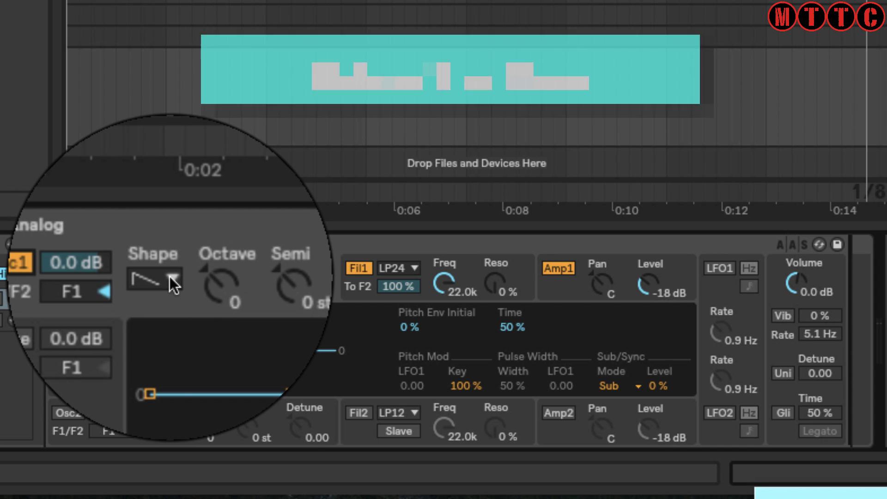
pyautogui.click(172, 276)
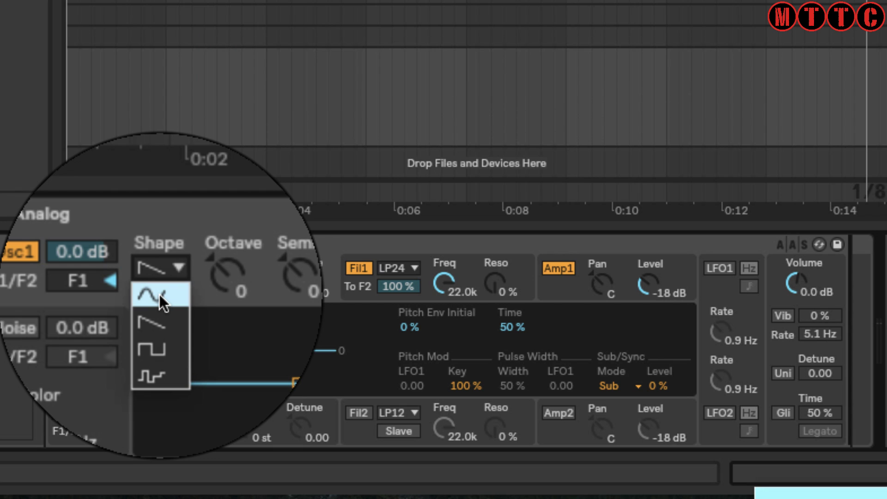
pyautogui.click(160, 296)
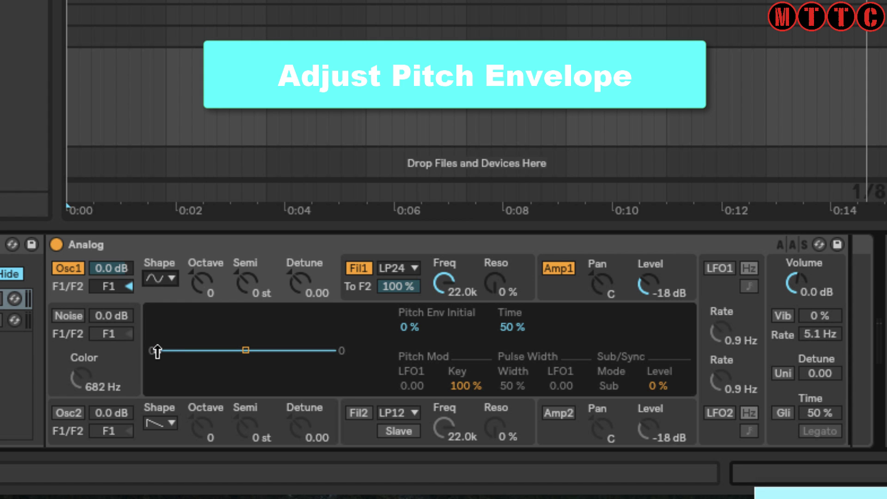
# - Shape oscillator 1's pitch envelope with an initial amount of 67 % and a time of 7 %
pyautogui.moveTo(157, 351); pyautogui.dragTo(156, 320)
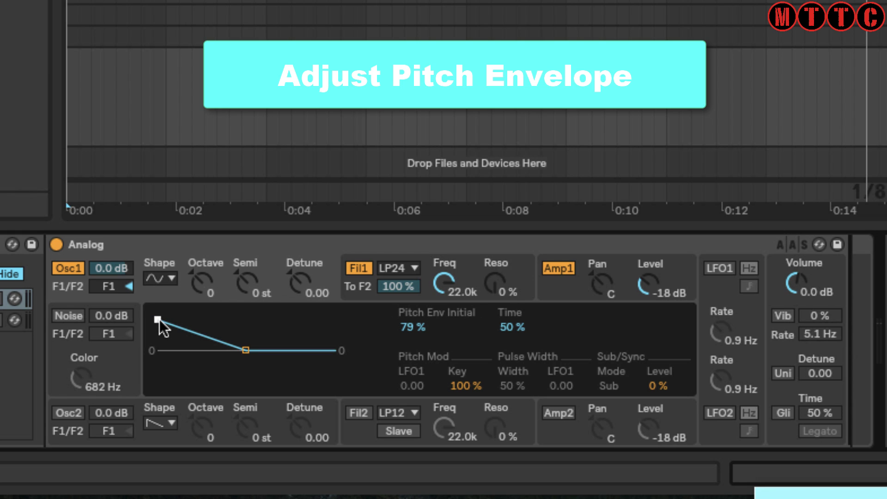
pyautogui.moveTo(159, 320)
pyautogui.mouseDown()
pyautogui.moveTo(159, 313)
pyautogui.moveTo(157, 323)
pyautogui.mouseUp()
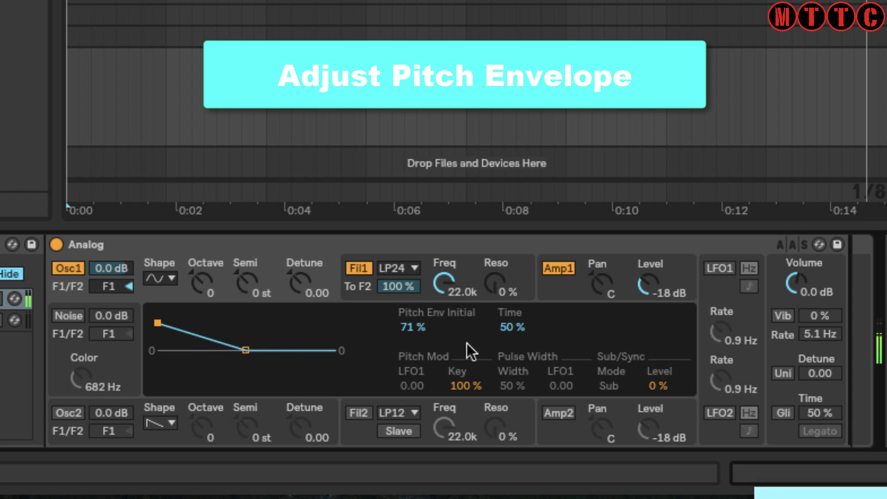
pyautogui.moveTo(512, 332); pyautogui.dragTo(512, 365)
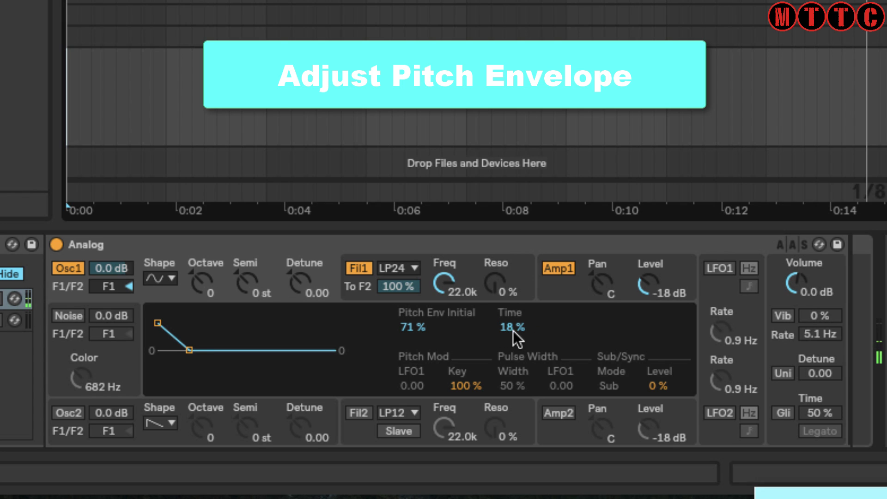
pyautogui.moveTo(512, 331); pyautogui.dragTo(512, 340)
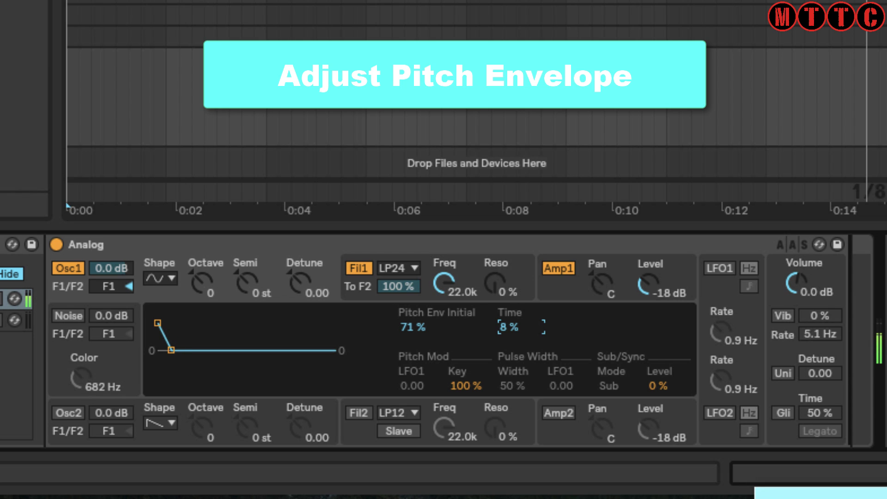
pyautogui.moveTo(509, 327); pyautogui.dragTo(509, 328)
pyautogui.moveTo(412, 326); pyautogui.dragTo(413, 329)
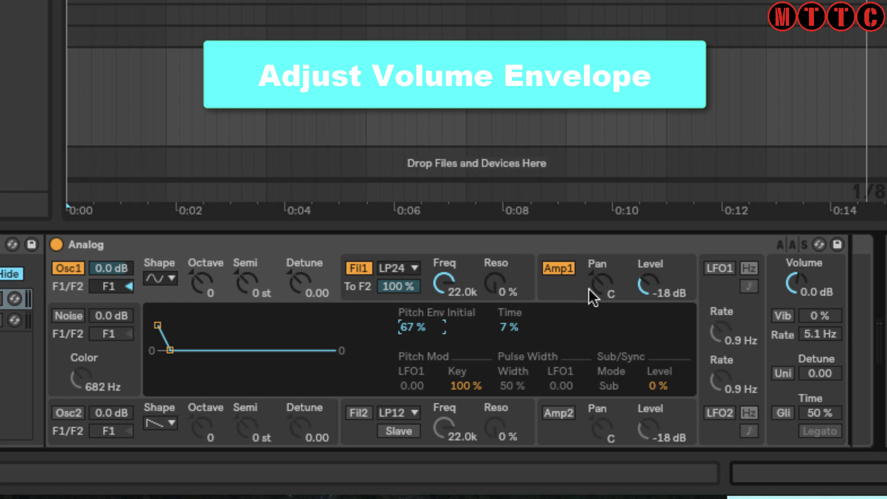
# - Set Analog's Amp1 volume envelope to a decay of 1.71 s and a sustain of 0.00
pyautogui.click(558, 268)
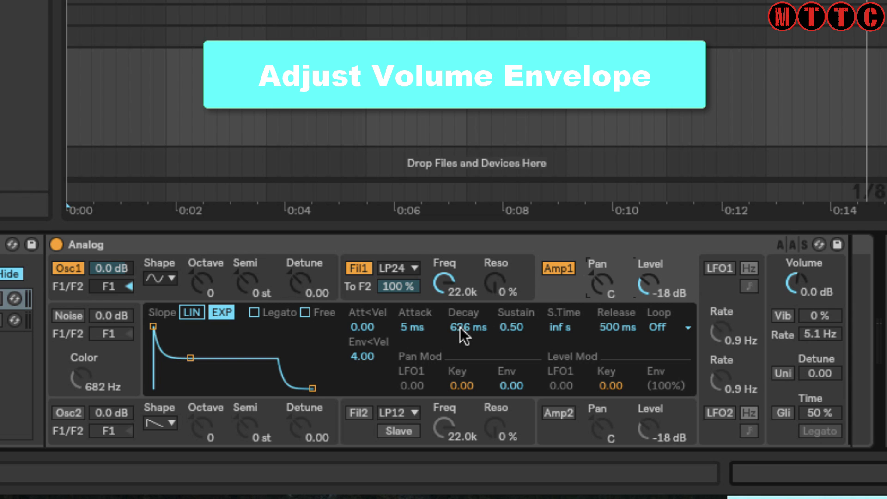
pyautogui.moveTo(459, 327); pyautogui.dragTo(459, 379)
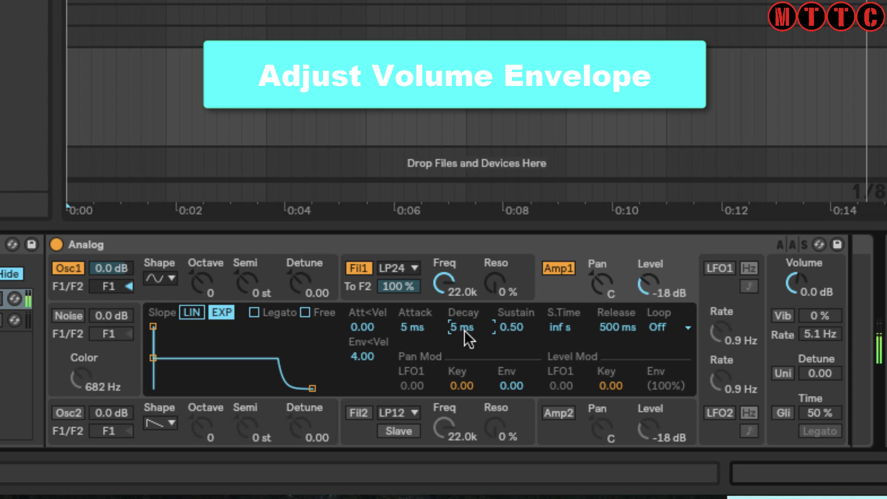
pyautogui.click(512, 329)
pyautogui.moveTo(513, 329); pyautogui.dragTo(513, 358)
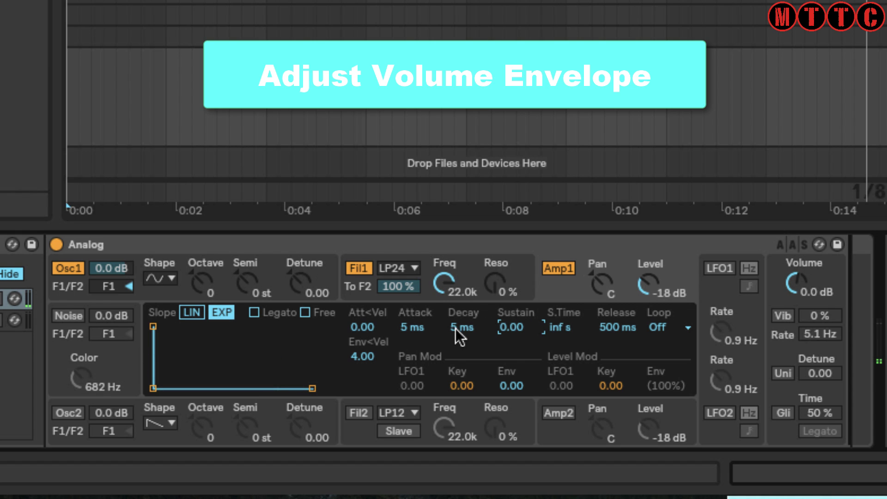
pyautogui.moveTo(456, 328); pyautogui.dragTo(456, 278)
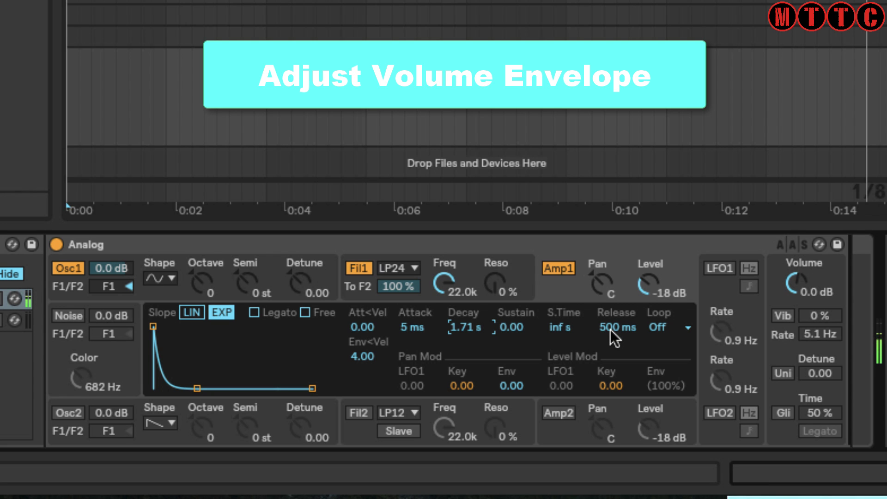
pyautogui.click(146, 278)
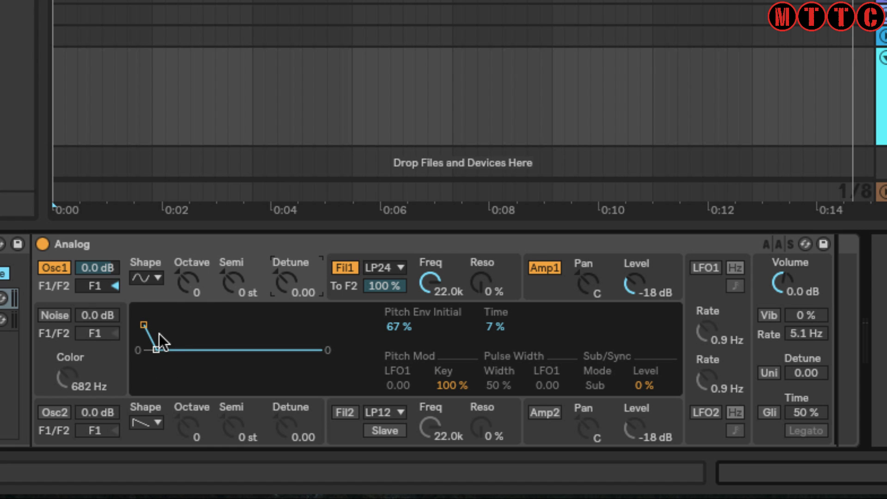
pyautogui.click(555, 290)
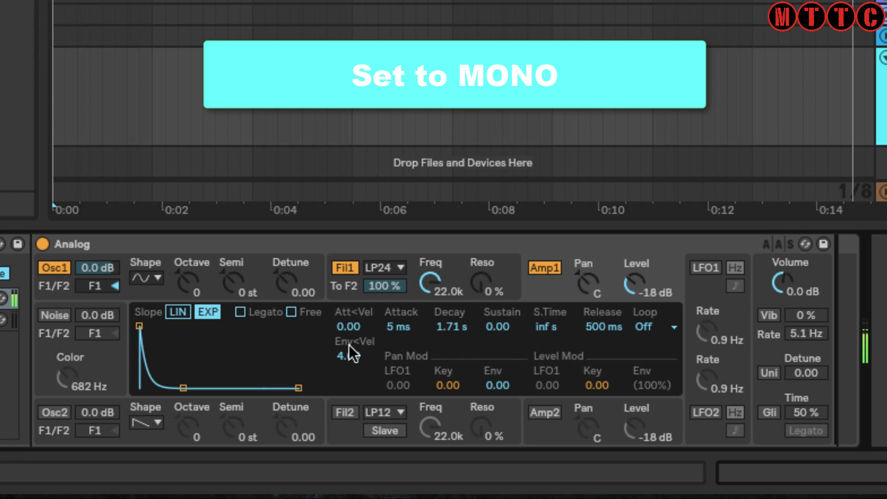
# - Set Analog's keyboard voices to Mono
pyautogui.click(819, 278)
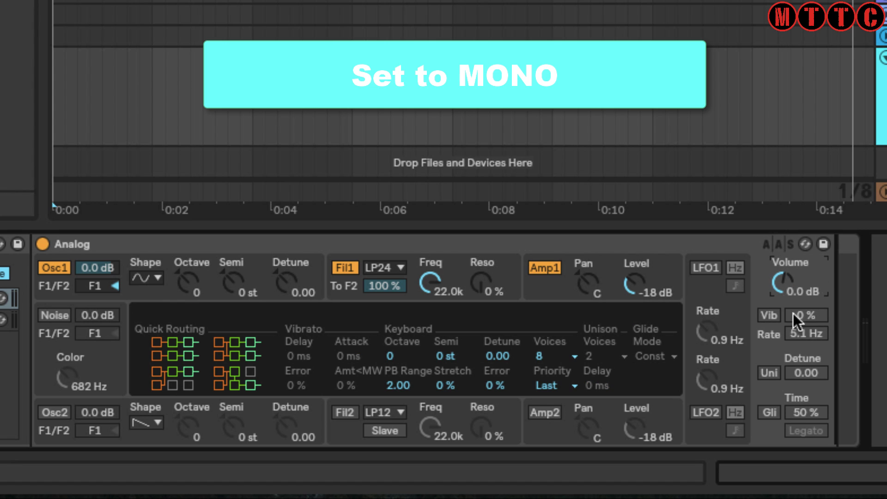
pyautogui.click(571, 358)
pyautogui.click(570, 357)
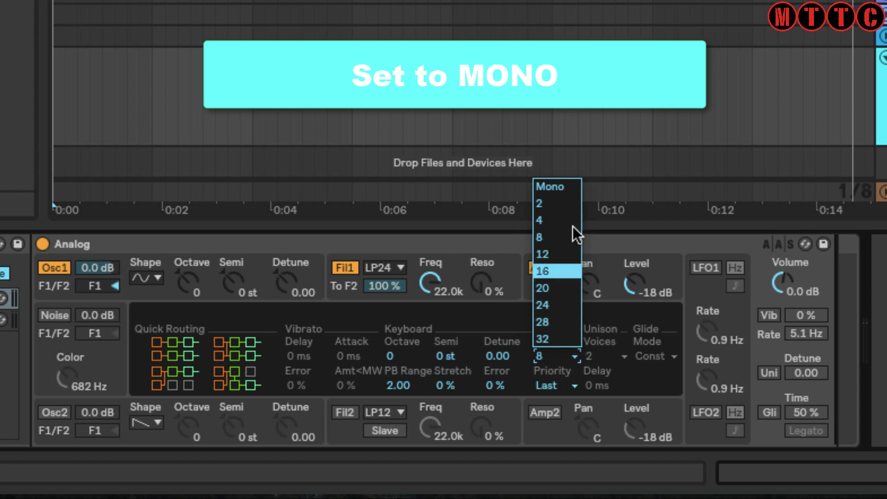
pyautogui.click(569, 185)
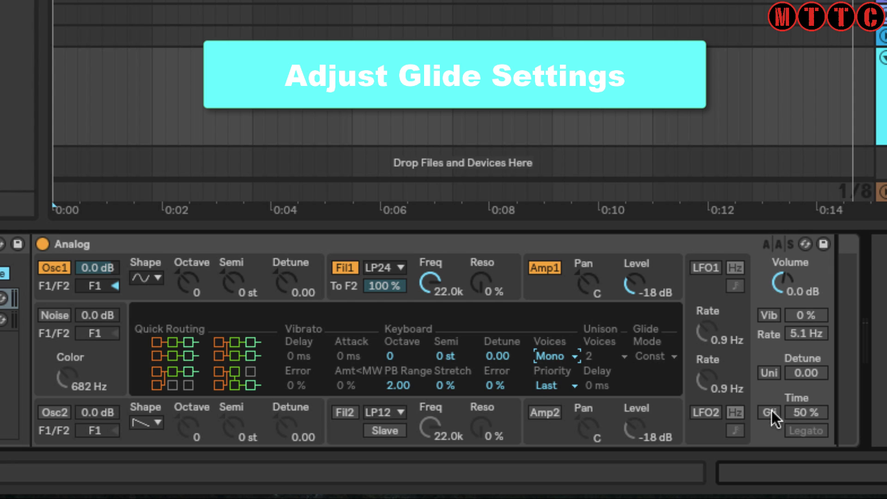
# - Enable glide in Analog and set its time to 55 %
pyautogui.click(765, 413)
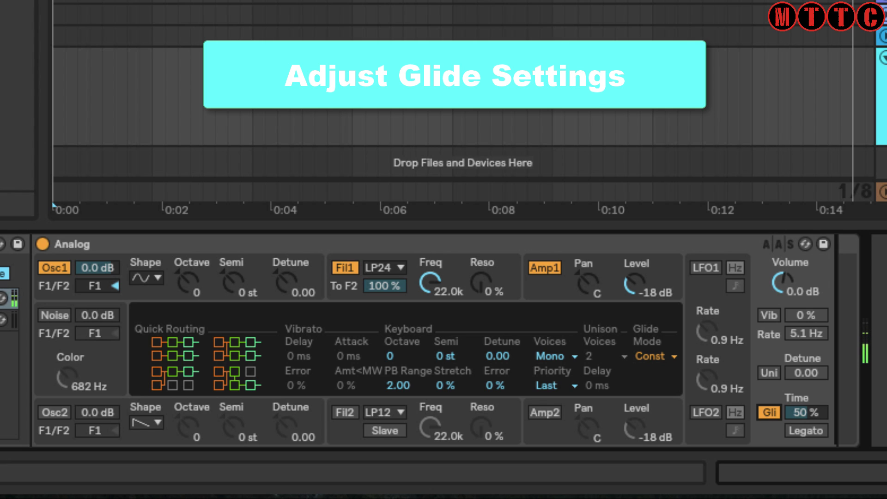
pyautogui.moveTo(804, 412); pyautogui.dragTo(804, 398)
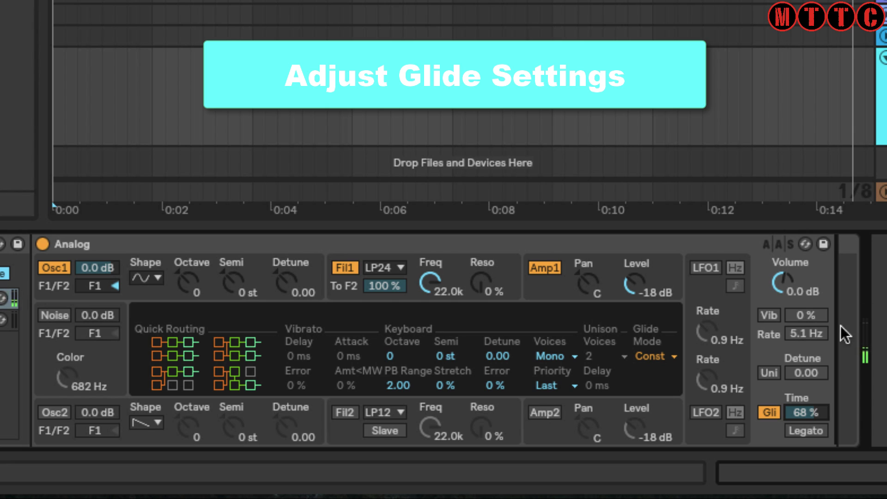
pyautogui.moveTo(812, 412); pyautogui.dragTo(812, 418)
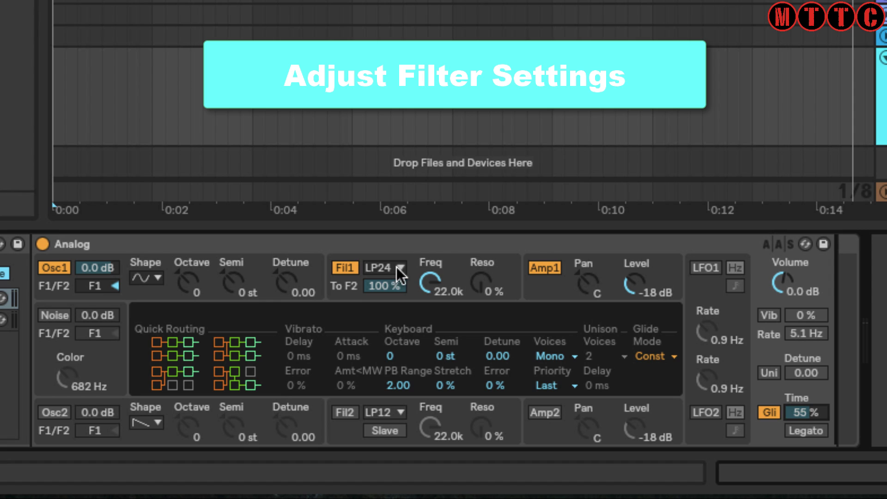
# - Try a lower cutoff frequency on filter 1 with the low-pass 24dB/oct type, and return the cutoff to 22.0k
pyautogui.click(398, 268)
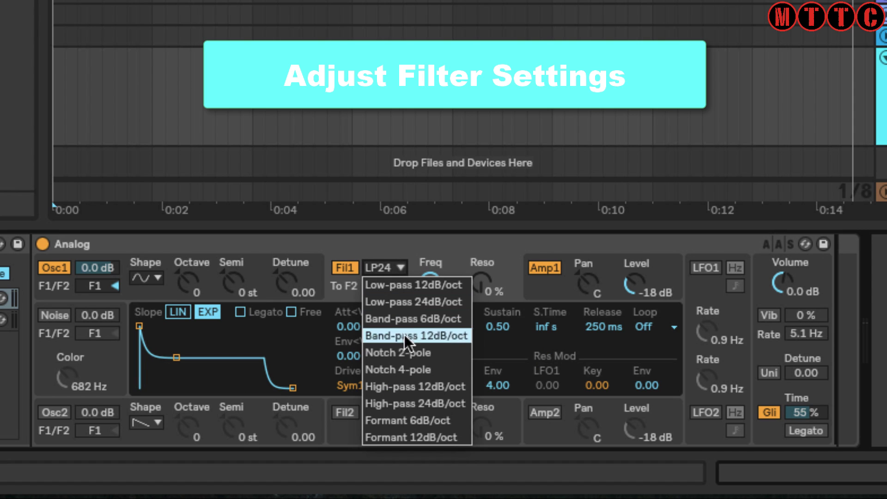
pyautogui.click(442, 304)
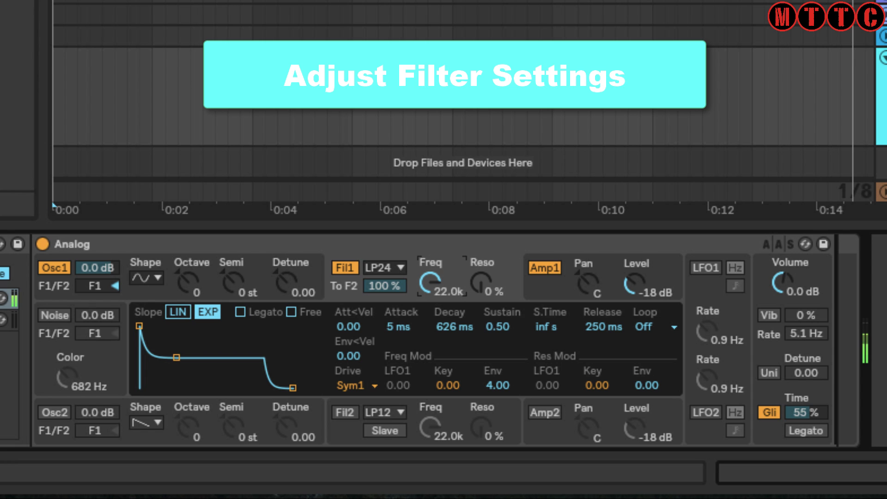
pyautogui.moveTo(430, 282); pyautogui.dragTo(430, 391)
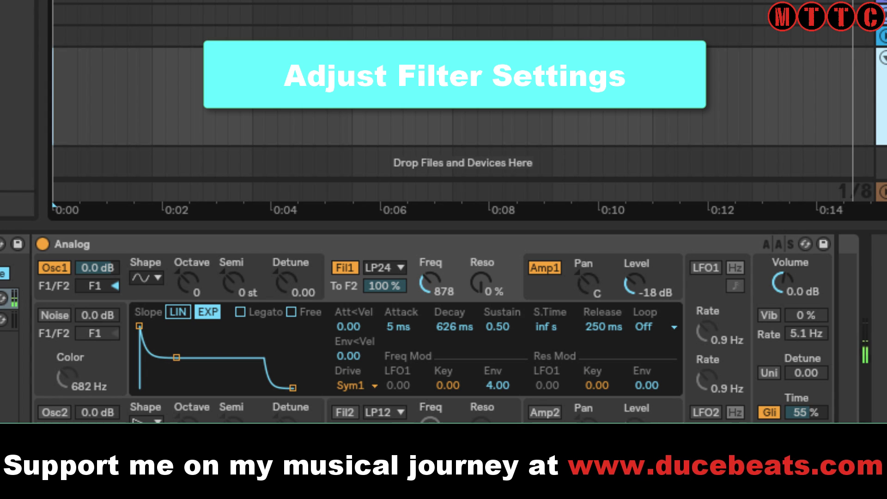
pyautogui.moveTo(432, 274); pyautogui.dragTo(432, 252)
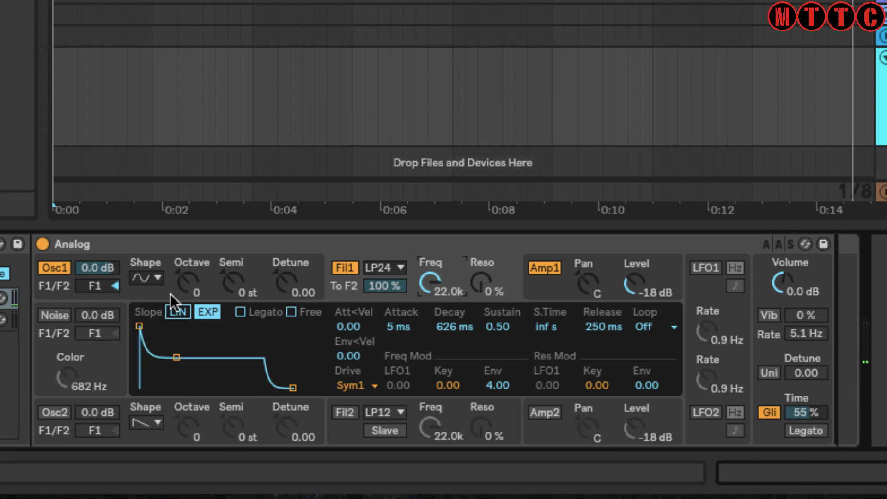
# - Enable oscillator 2 with a sawtooth waveform and switch oscillator 1 off
pyautogui.click(56, 413)
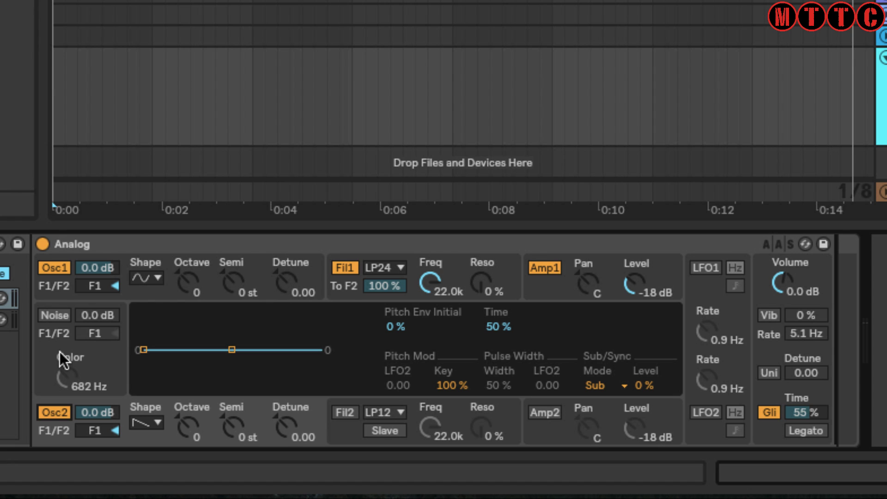
pyautogui.click(57, 271)
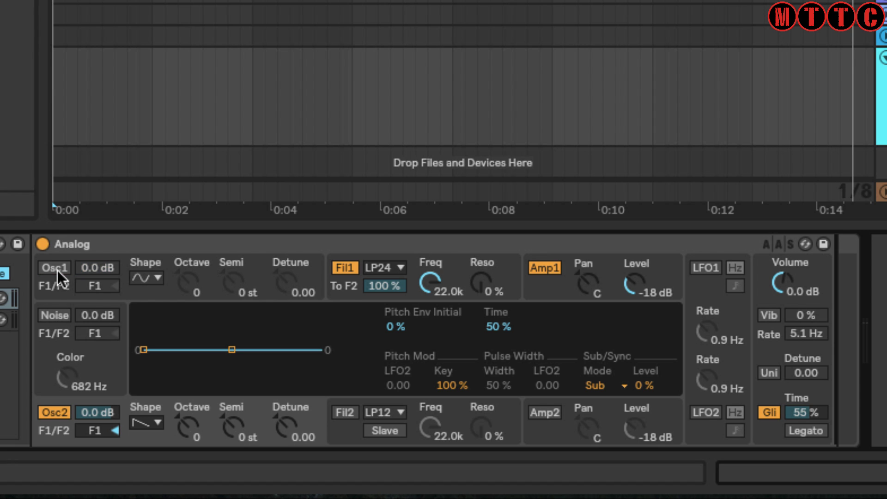
pyautogui.click(146, 423)
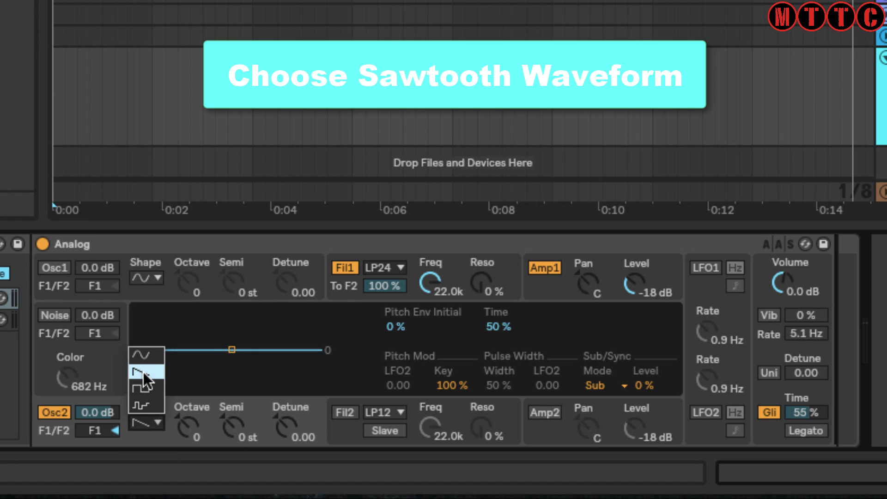
pyautogui.click(150, 374)
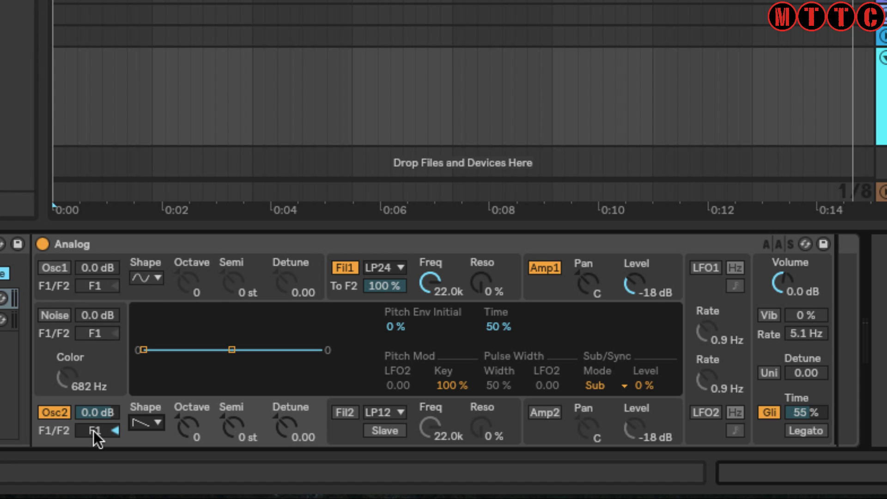
# - Enable filter 2 and route oscillator 2 entirely to F2
pyautogui.click(344, 415)
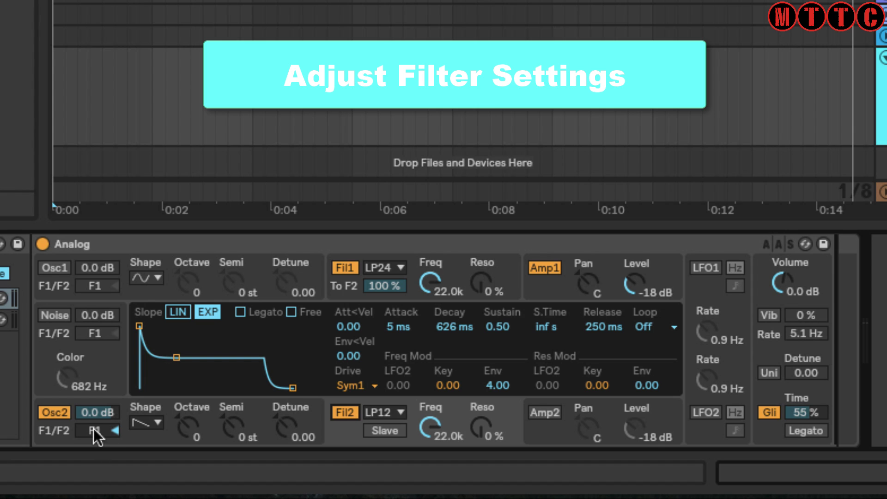
pyautogui.moveTo(84, 429); pyautogui.dragTo(84, 476)
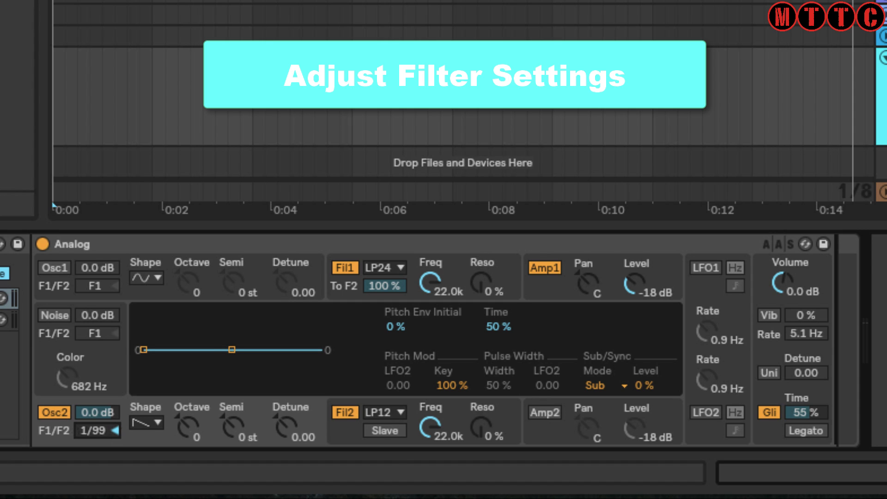
pyautogui.moveTo(96, 431)
pyautogui.mouseDown()
pyautogui.moveTo(96, 460)
pyautogui.moveTo(96, 431)
pyautogui.mouseUp()
pyautogui.click(349, 431)
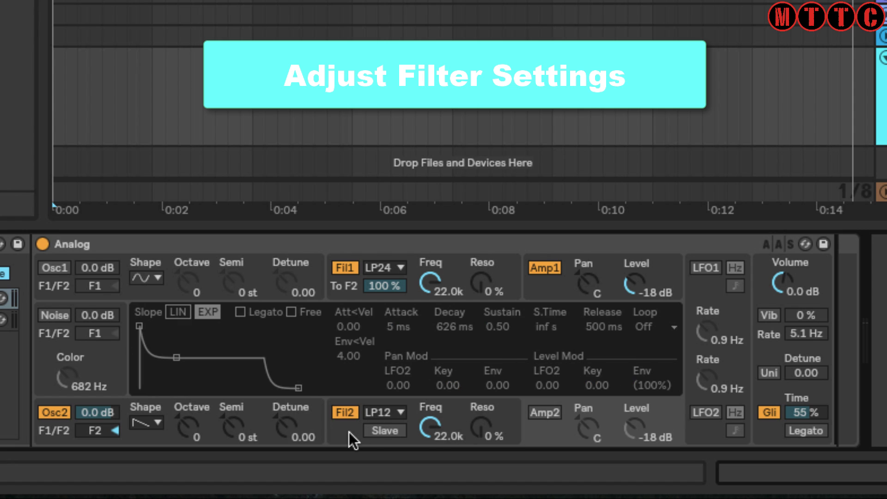
# - Enable Amp2 and set filter 2's frequency to 223 Hz and its resonance to 20 %
pyautogui.click(546, 413)
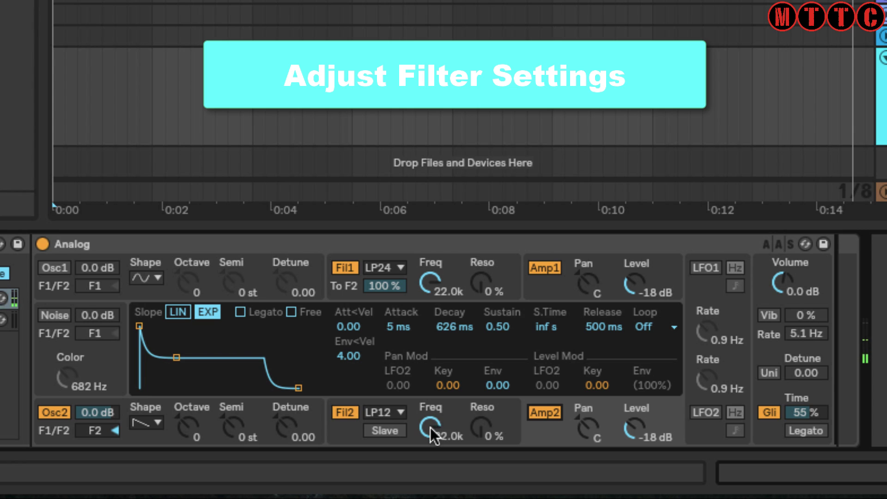
pyautogui.moveTo(430, 428)
pyautogui.mouseDown()
pyautogui.moveTo(430, 478)
pyautogui.moveTo(429, 425)
pyautogui.mouseUp()
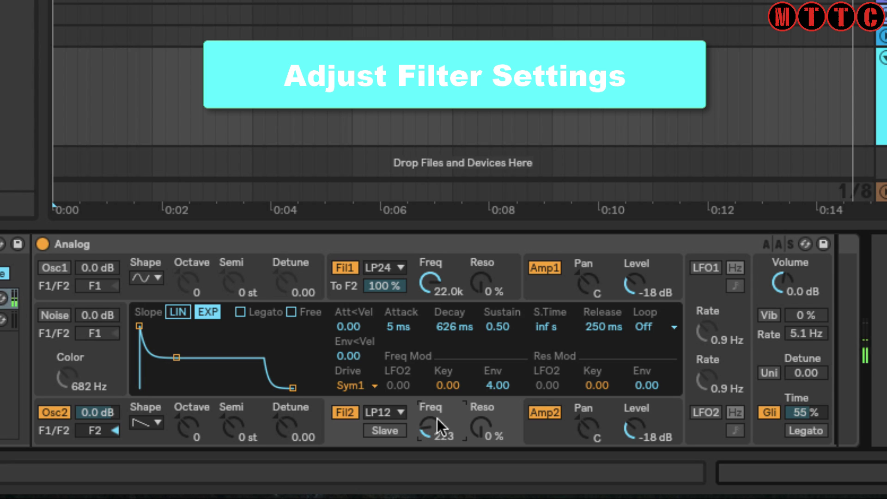
pyautogui.moveTo(484, 429); pyautogui.dragTo(483, 417)
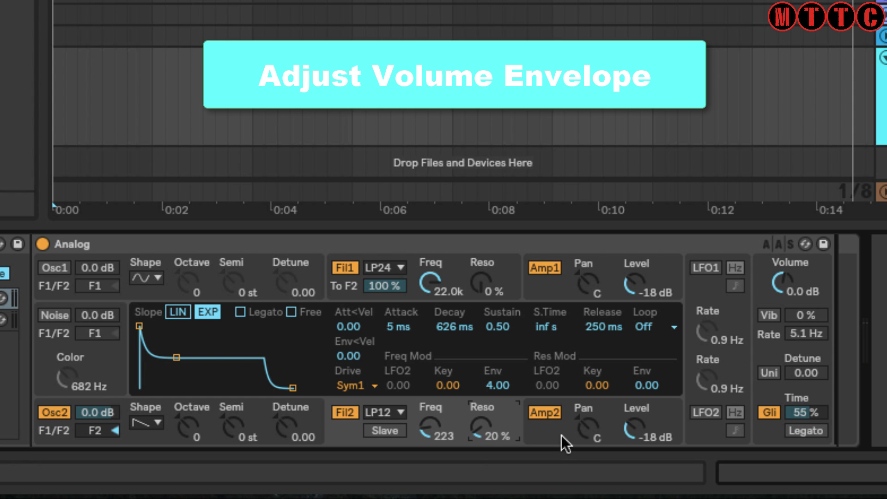
# - Set Amp2's volume envelope to a decay of 494 ms and a sustain of 0.00
pyautogui.click(558, 433)
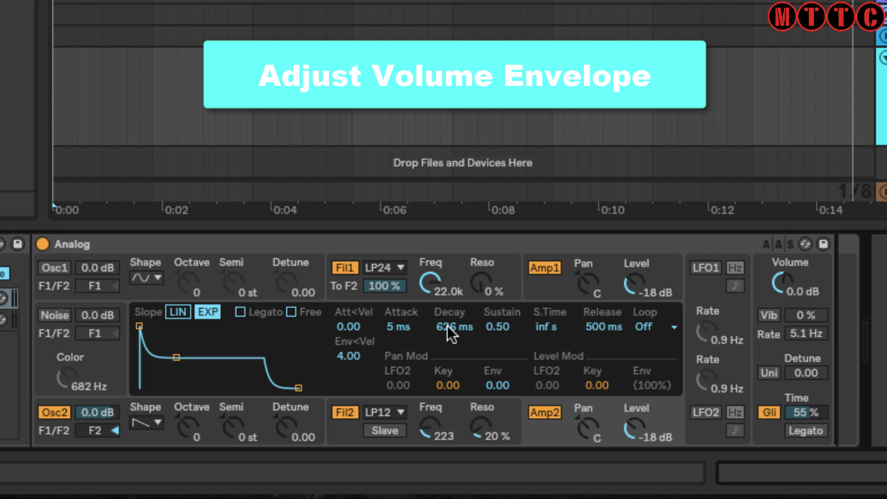
pyautogui.moveTo(447, 325); pyautogui.dragTo(447, 379)
pyautogui.moveTo(503, 329); pyautogui.dragTo(502, 369)
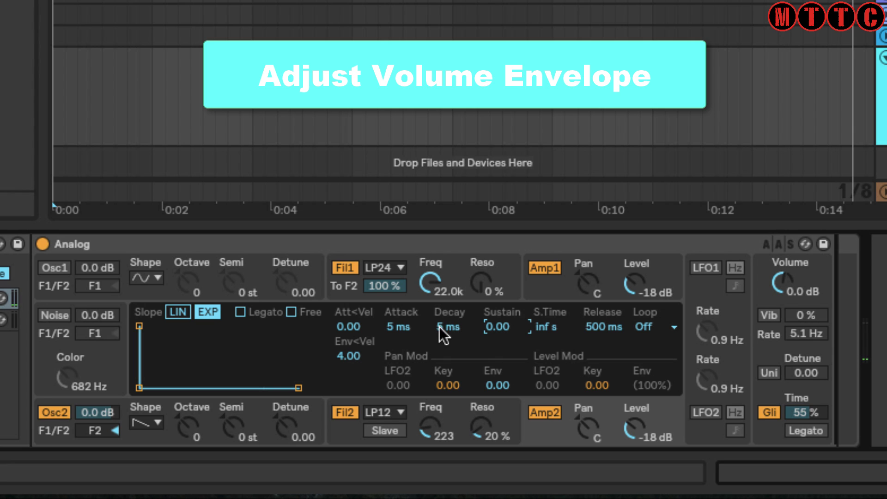
pyautogui.moveTo(439, 326); pyautogui.dragTo(439, 285)
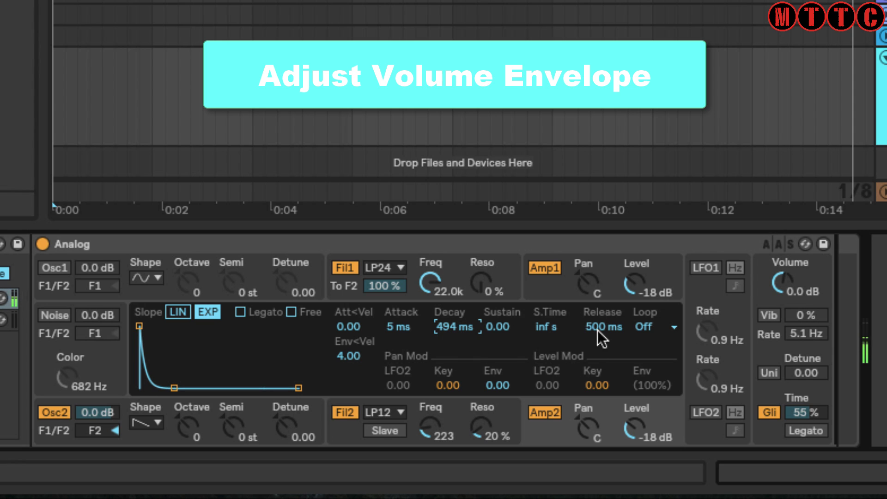
pyautogui.moveTo(594, 329)
pyautogui.mouseDown()
pyautogui.moveTo(594, 351)
pyautogui.moveTo(593, 330)
pyautogui.mouseUp()
# - Switch oscillator 1 back on and set oscillator 2's level to -15 dB, comparing the sound with oscillator 2 off and on
pyautogui.click(55, 268)
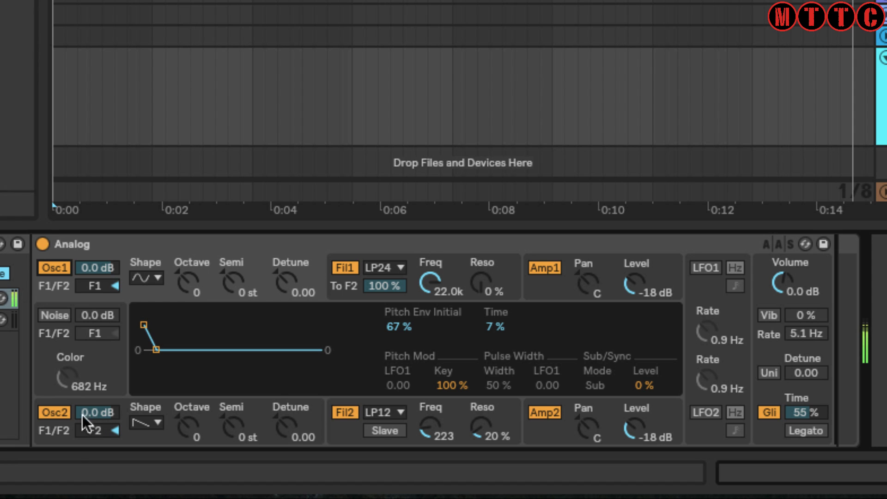
pyautogui.click(49, 412)
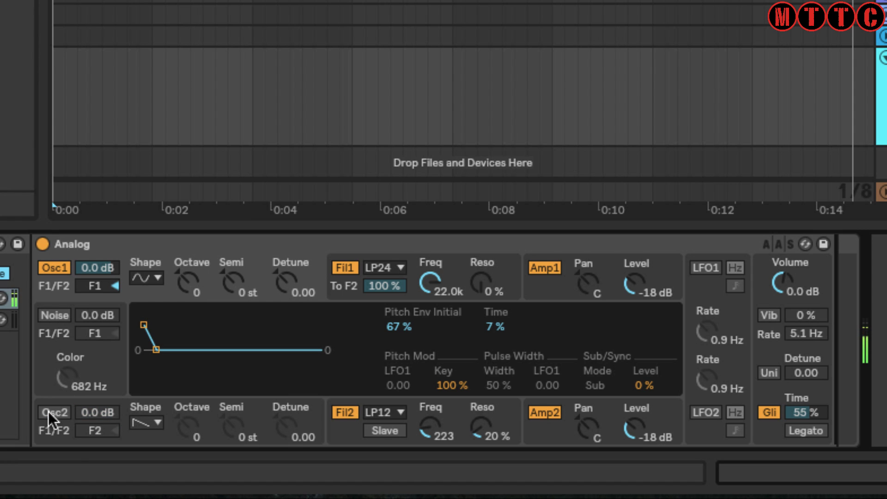
pyautogui.click(48, 411)
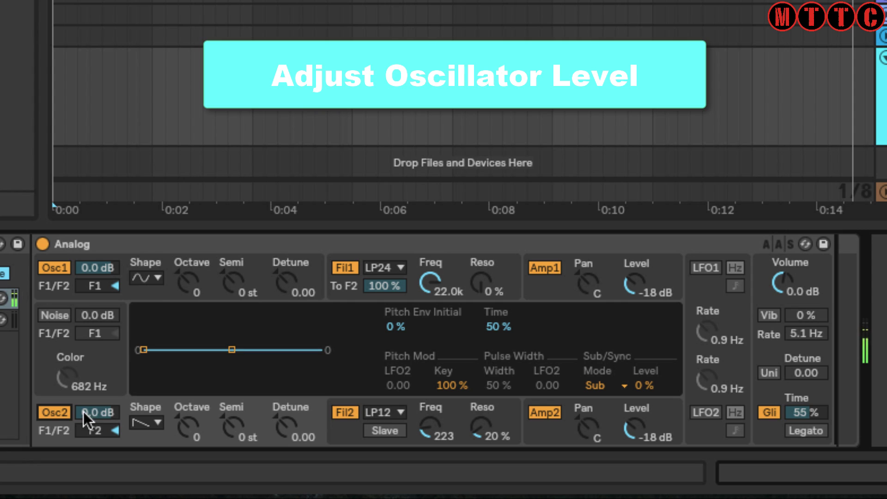
pyautogui.moveTo(84, 412); pyautogui.dragTo(84, 446)
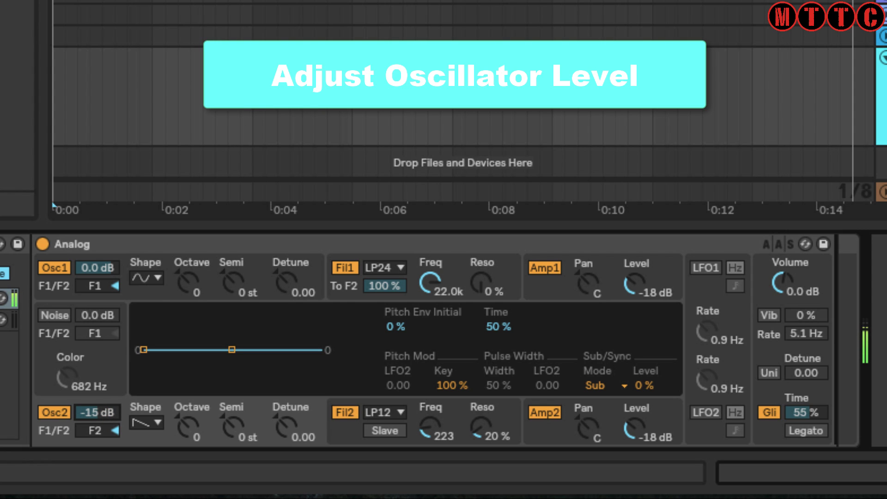
pyautogui.click(54, 413)
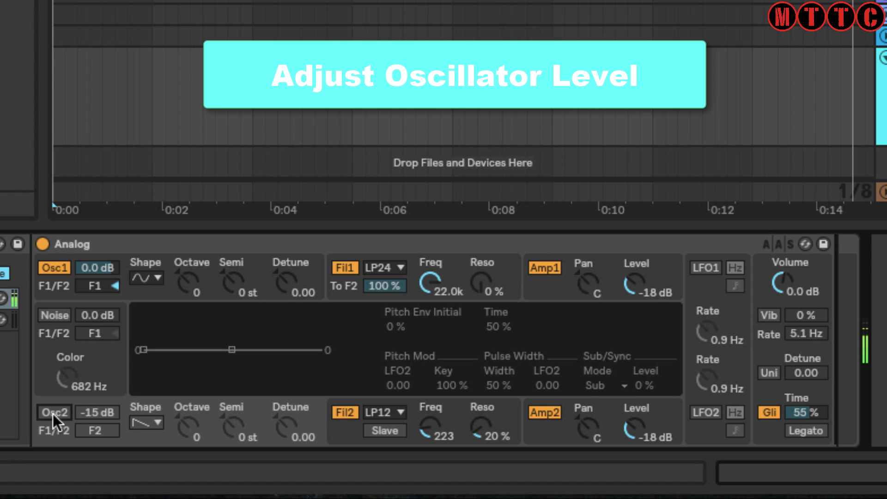
pyautogui.click(52, 413)
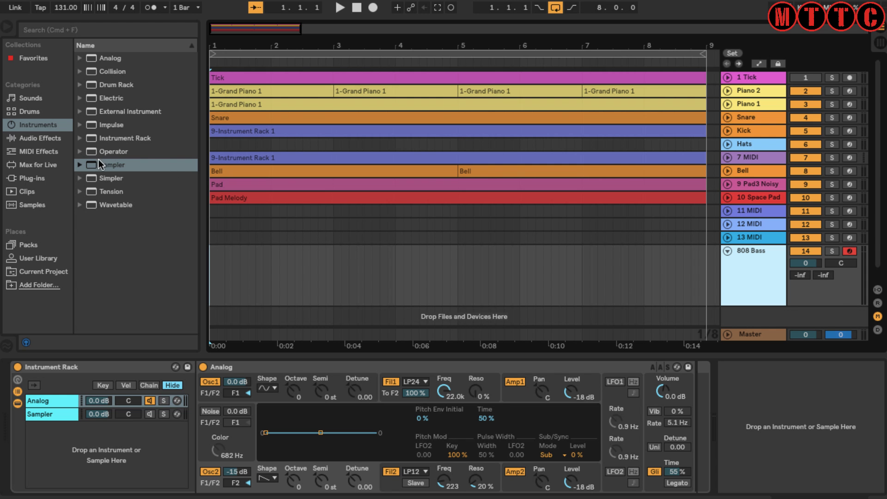
# - Add a Saturator audio effect after Analog in the rack chain and load its Warm Up Lows preset
pyautogui.click(36, 138)
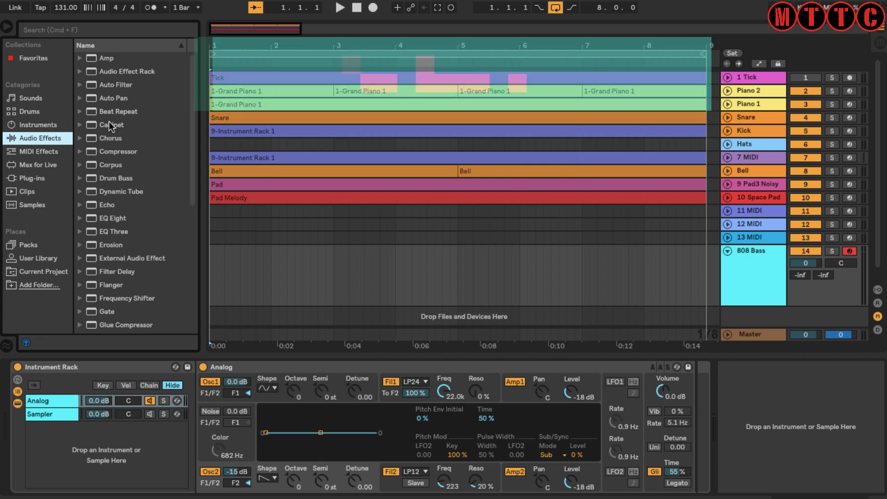
pyautogui.scroll(-9, 154, 245)
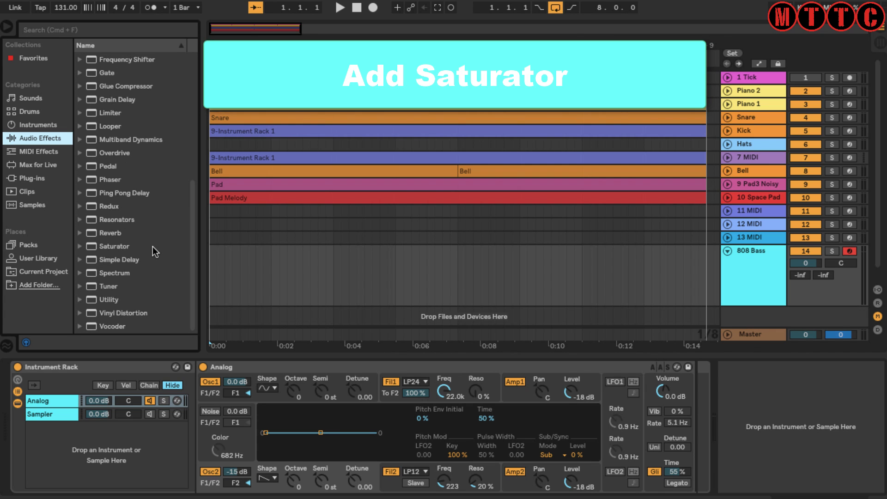
pyautogui.click(109, 247)
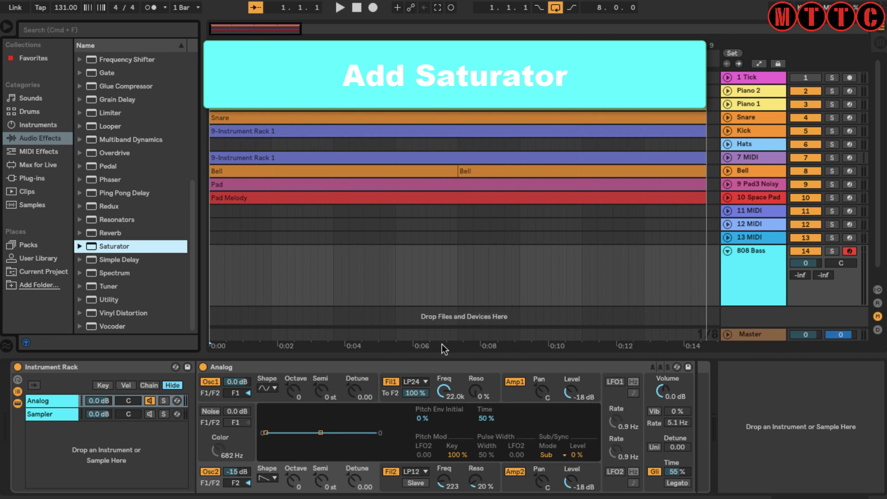
pyautogui.moveTo(441, 343); pyautogui.dragTo(705, 404)
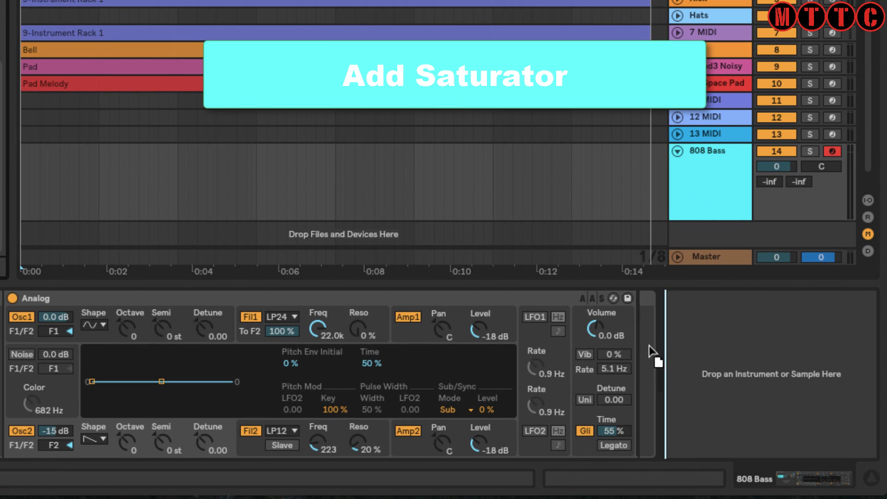
pyautogui.moveTo(649, 351); pyautogui.dragTo(600, 345)
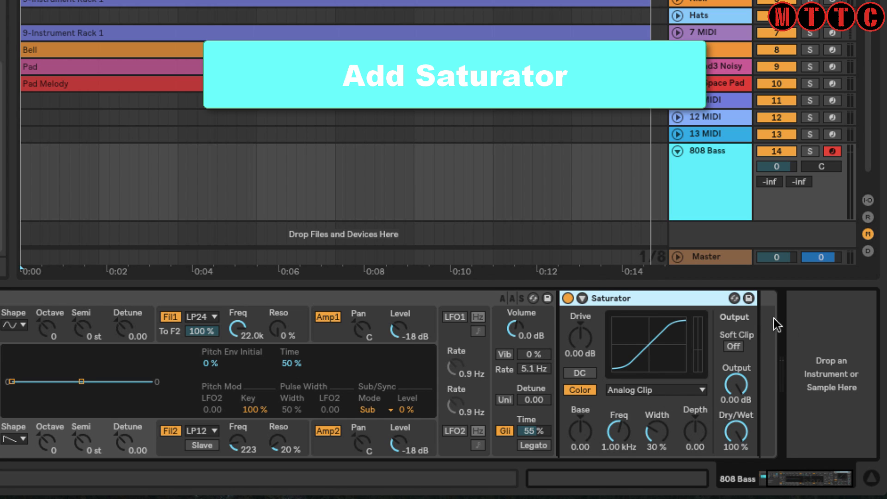
pyautogui.click(734, 297)
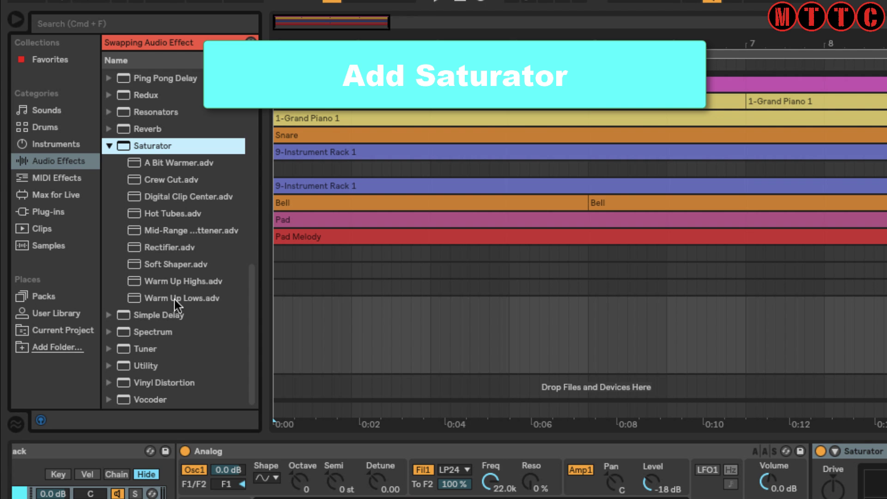
pyautogui.doubleClick(174, 299)
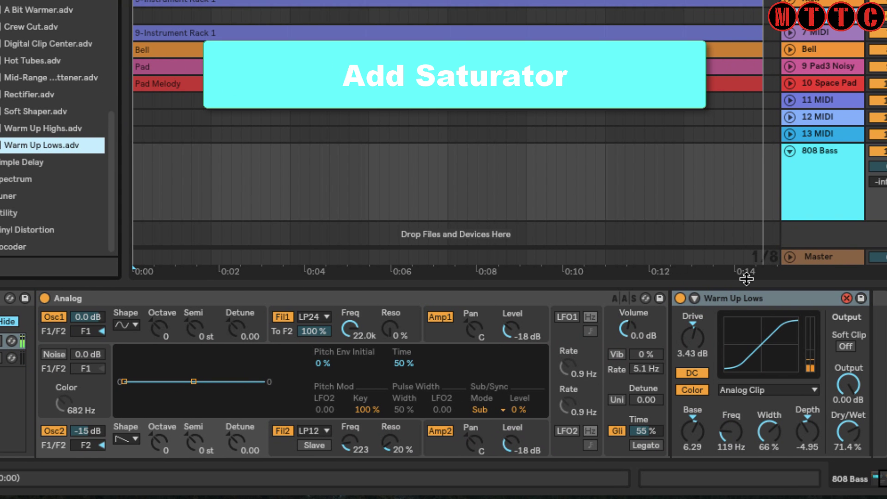
# - Set the Saturator's drive to 10.9 dB and turn on Soft Clip
pyautogui.moveTo(694, 334)
pyautogui.mouseDown()
pyautogui.moveTo(694, 302)
pyautogui.moveTo(694, 317)
pyautogui.mouseUp()
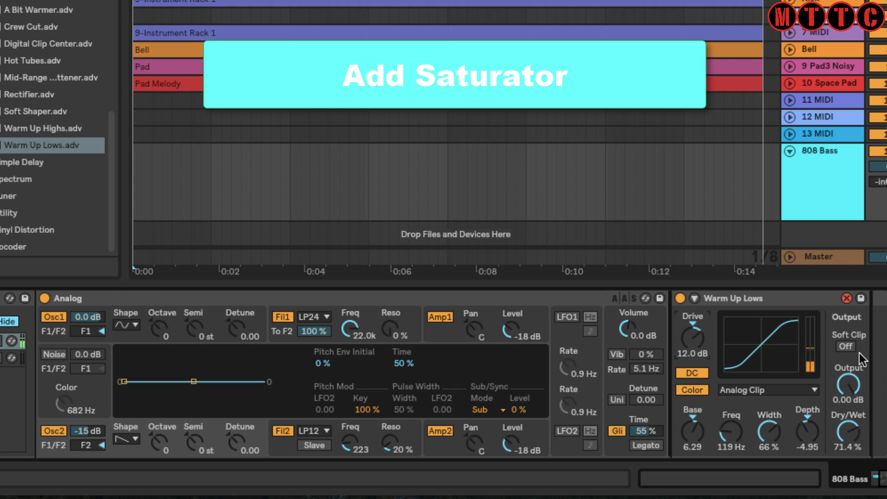
pyautogui.click(846, 346)
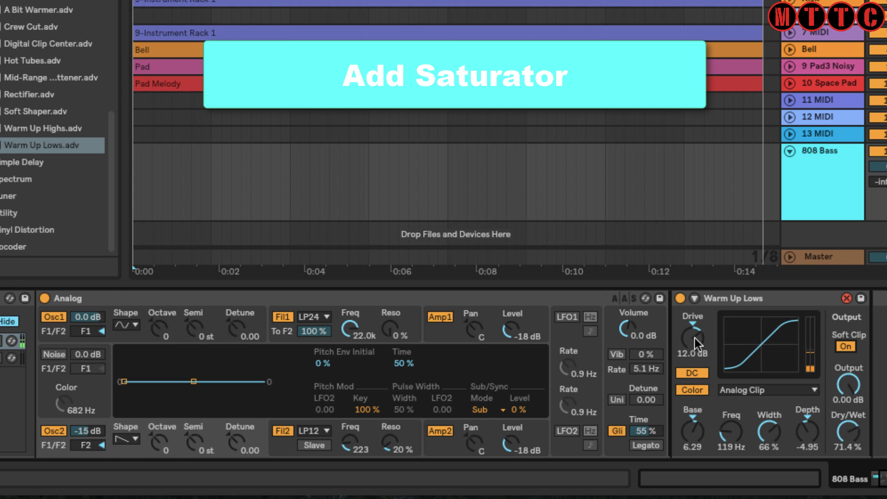
pyautogui.moveTo(694, 338); pyautogui.dragTo(694, 348)
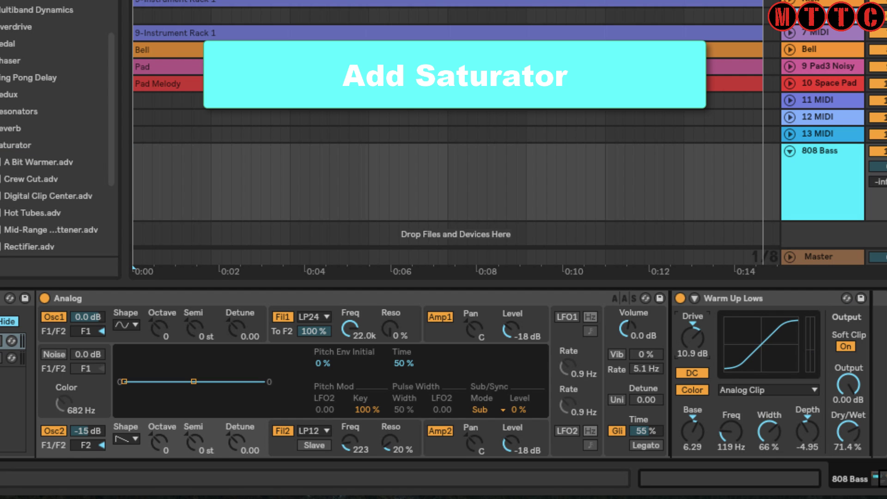
# - Compare the Saturator's sound with Color off and on, leaving Color enabled
pyautogui.click(694, 389)
pyautogui.click(694, 389)
pyautogui.click(694, 388)
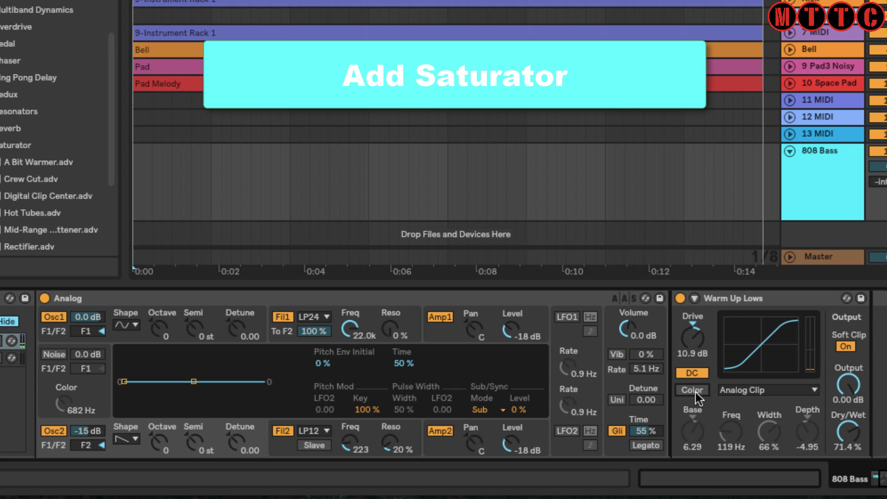
pyautogui.click(695, 391)
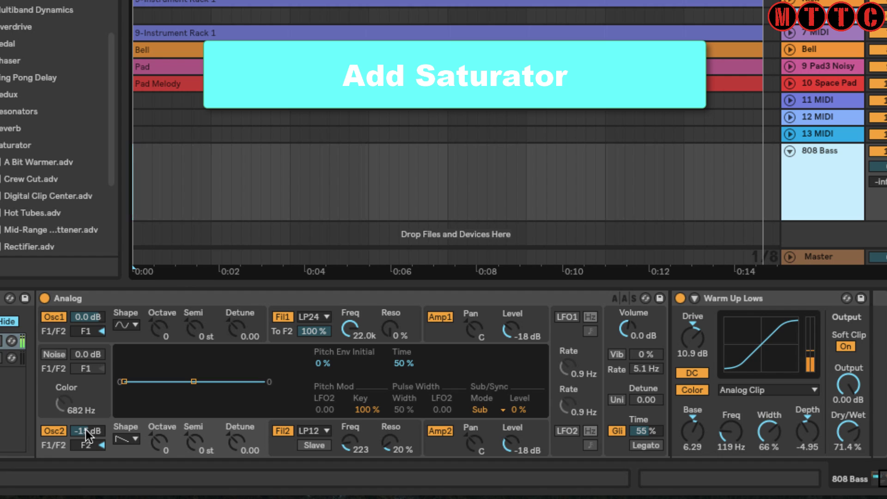
# - Lower oscillator 2's level in Analog to -22 dB
pyautogui.moveTo(86, 429); pyautogui.dragTo(94, 427)
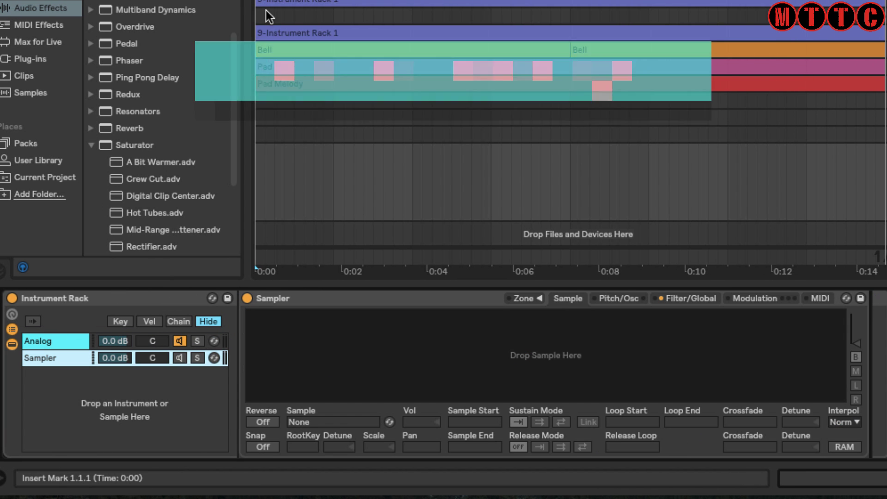
# - Switch to Finder and load BB MEGA KICKS_01.wav from the Body Blows Mega Kicks folder into the rack's empty Sampler
pyautogui.press('super+Tab')
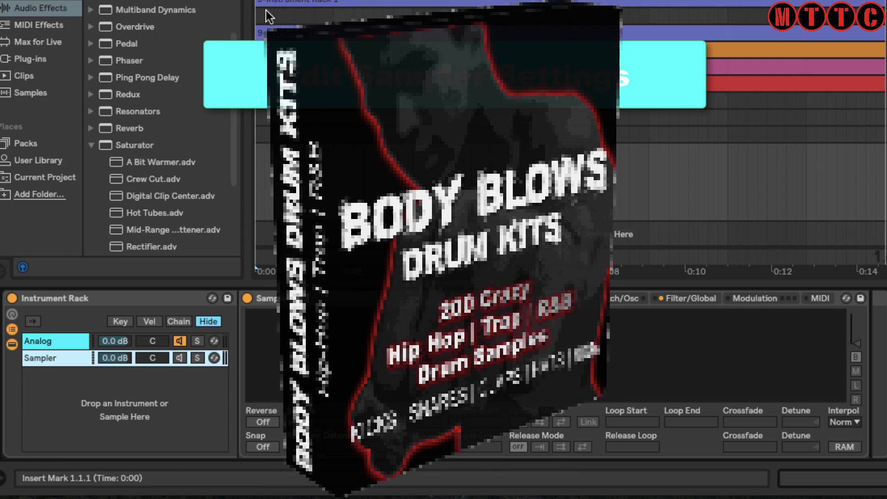
pyautogui.press('super+Tab')
pyautogui.moveTo(134, 1); pyautogui.dragTo(388, 1)
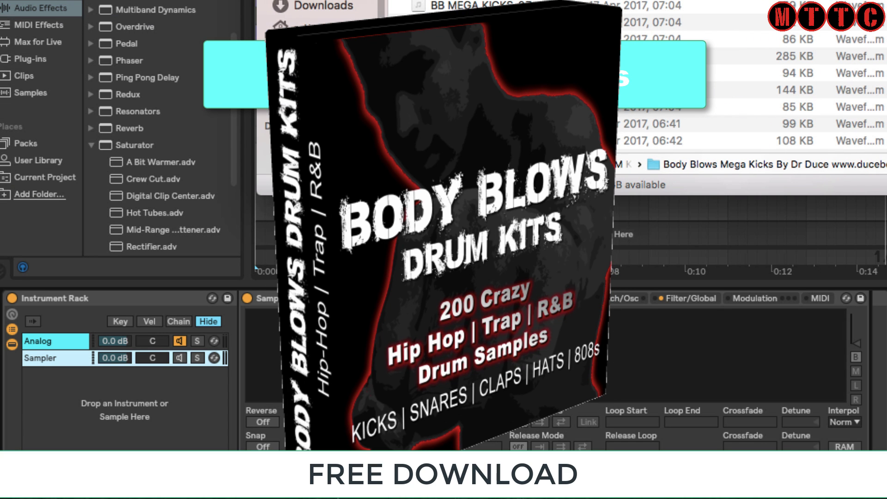
pyautogui.moveTo(287, 155); pyautogui.dragTo(397, 368)
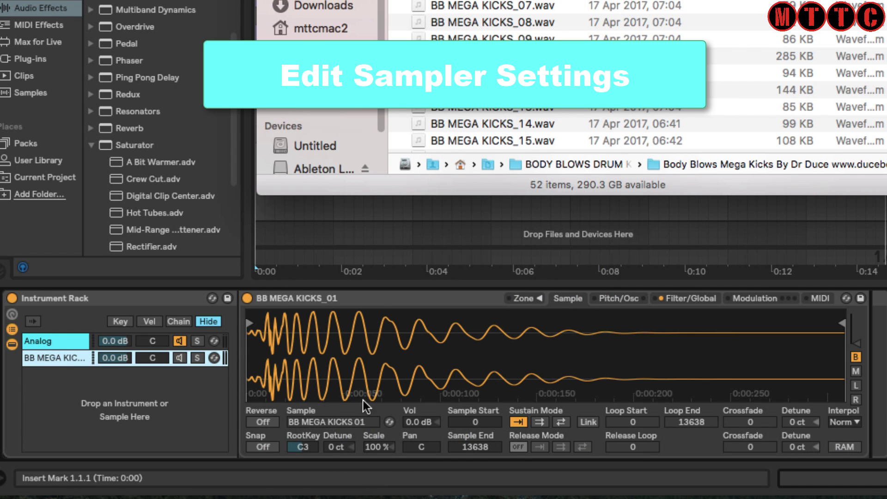
# - Deactivate the Analog chain in the Instrument Rack and activate the kick sample's chain so only the kick plays
pyautogui.click(179, 339)
pyautogui.click(183, 342)
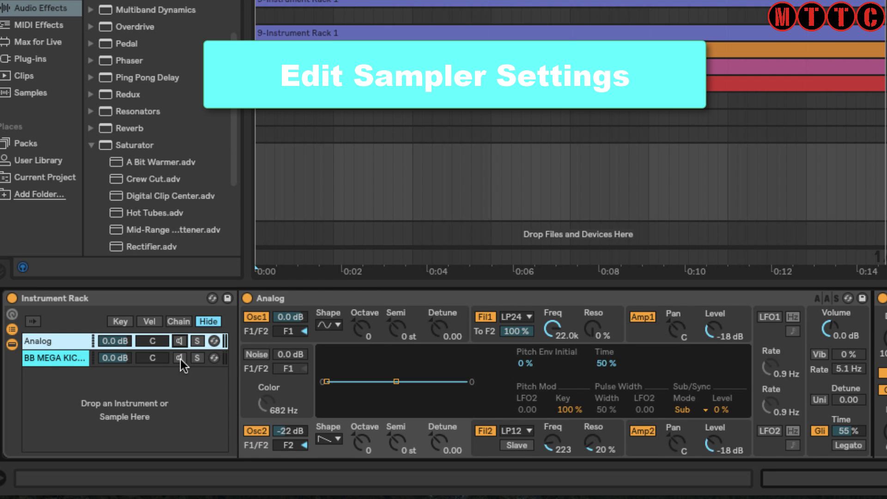
pyautogui.click(180, 359)
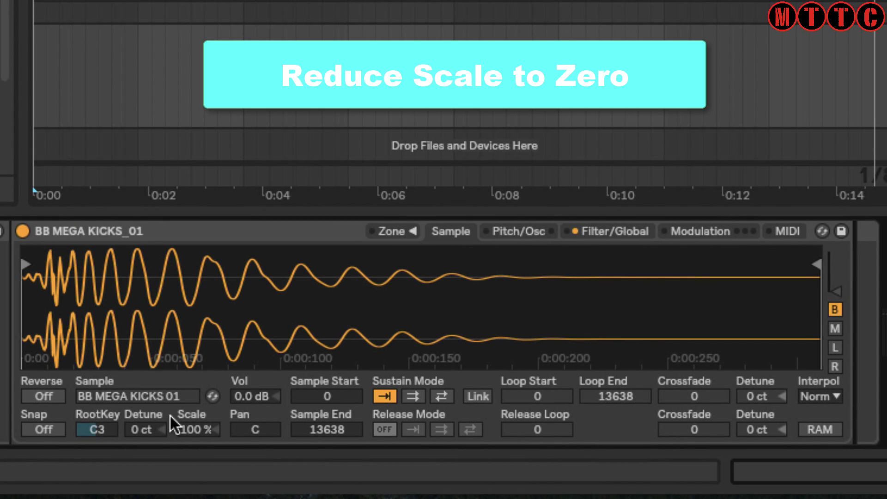
# - Set the kick sample's Scale to 0 % and limit Sampler to 1 voice
pyautogui.moveTo(194, 429); pyautogui.dragTo(194, 472)
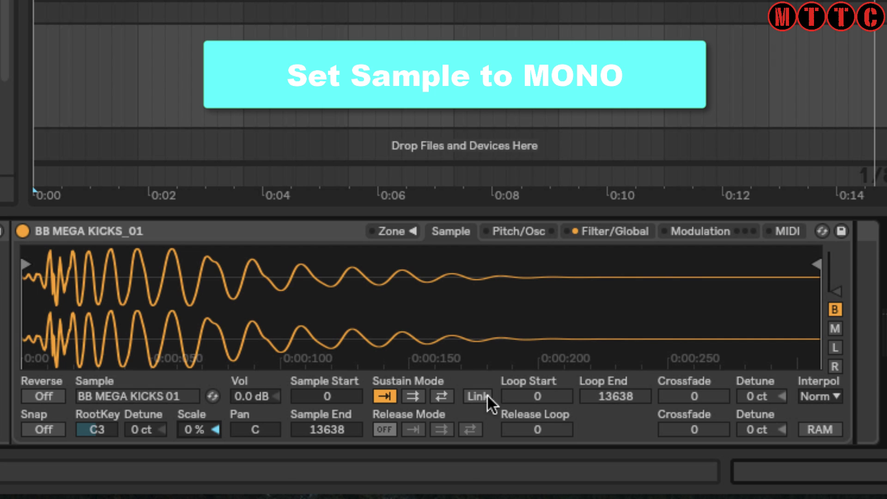
pyautogui.click(630, 233)
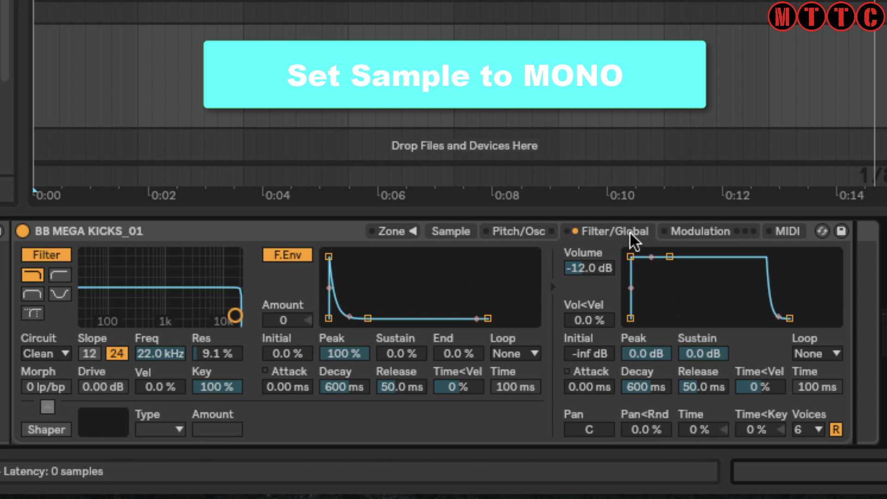
pyautogui.click(819, 430)
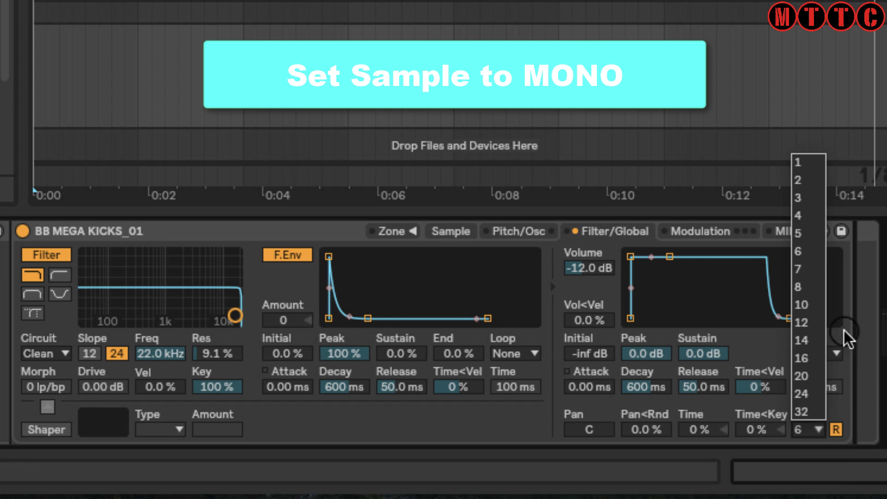
pyautogui.click(797, 163)
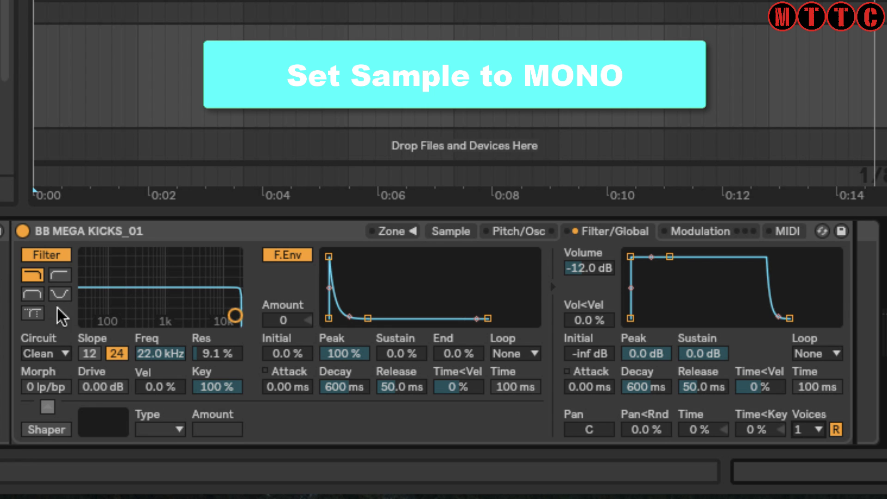
# - Switch Sampler's filter to band-pass and sweep its frequency up to 2.44 kHz with 0 % resonance
pyautogui.click(34, 296)
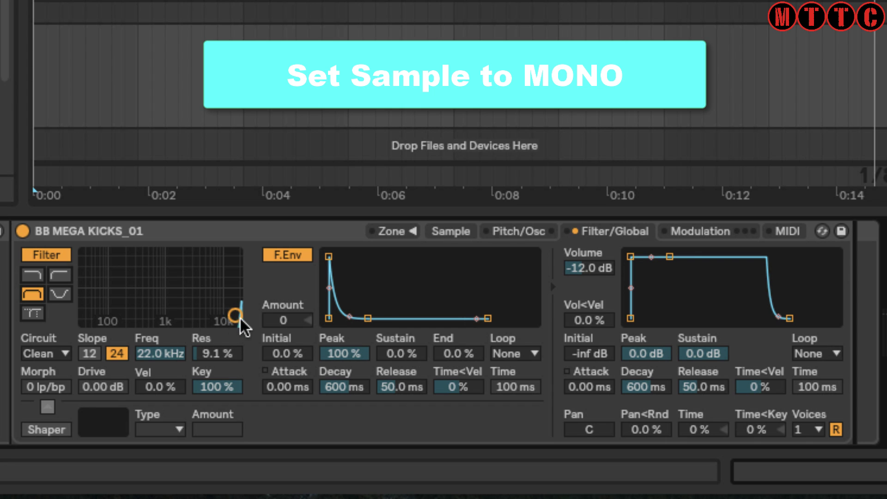
pyautogui.moveTo(235, 316); pyautogui.dragTo(121, 319)
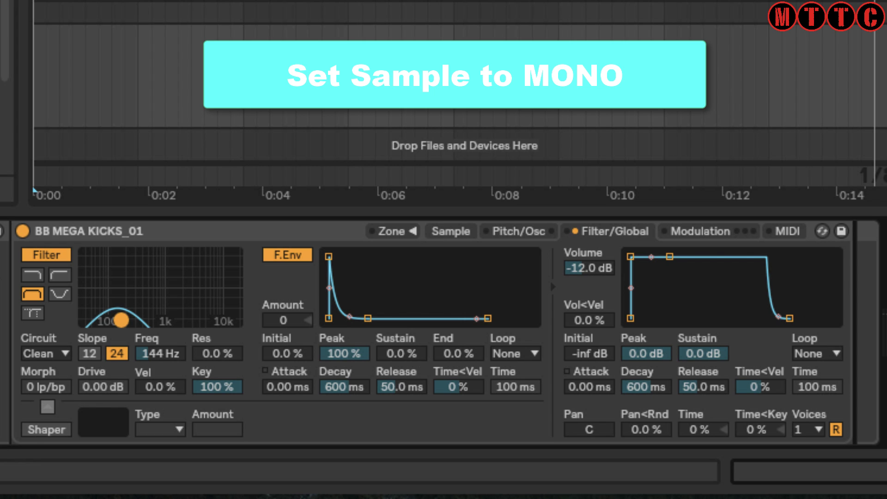
pyautogui.moveTo(121, 320); pyautogui.dragTo(125, 319)
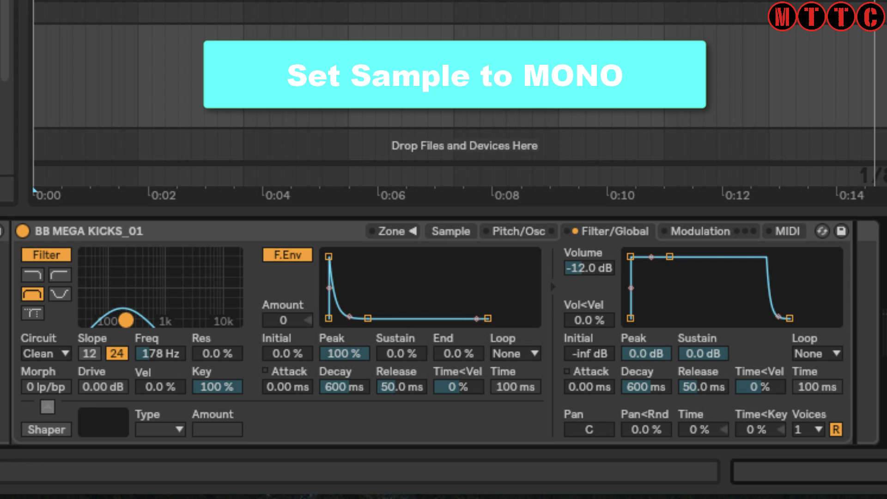
pyautogui.moveTo(125, 320); pyautogui.dragTo(157, 319)
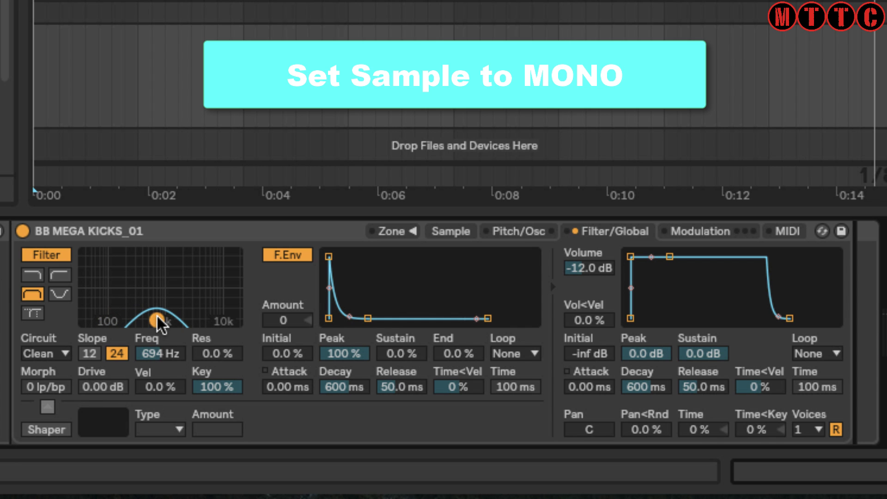
pyautogui.moveTo(156, 319); pyautogui.dragTo(188, 319)
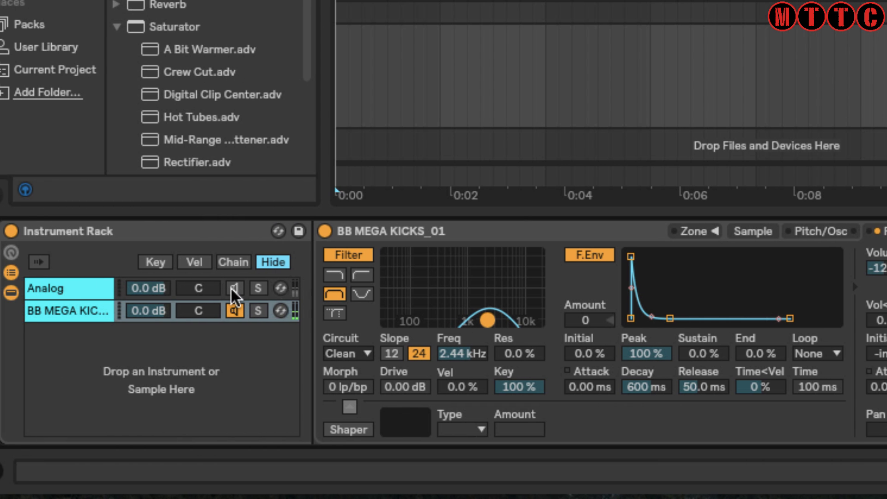
# - Reactivate the Analog chain and balance the kick chain against it with a 2.44 kHz filter, 14 % resonance and -8.7 dB chain volume
pyautogui.click(231, 287)
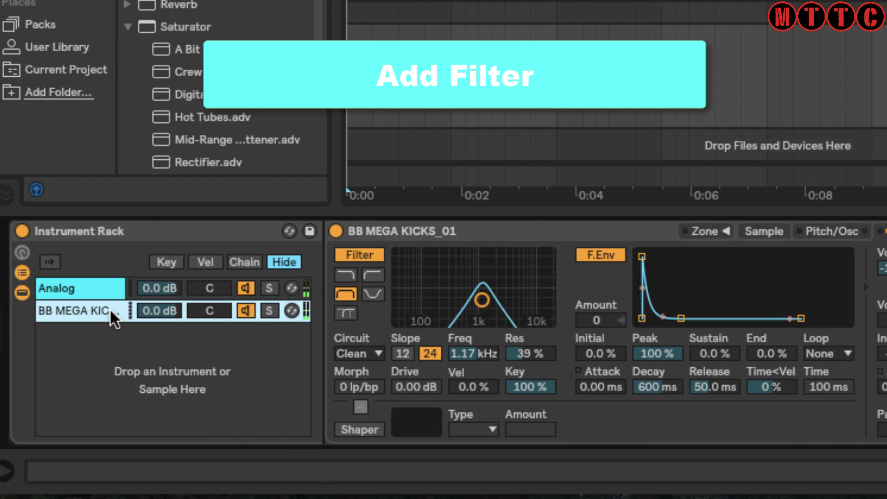
pyautogui.moveTo(482, 300); pyautogui.dragTo(499, 313)
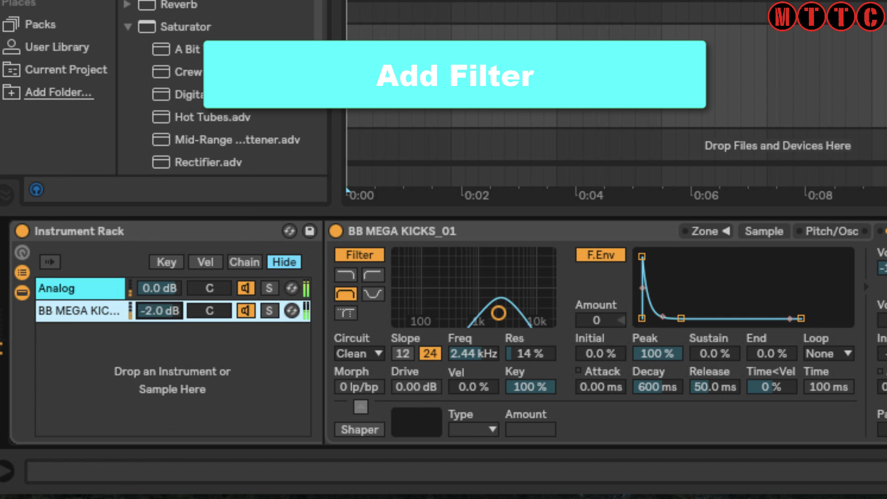
pyautogui.moveTo(160, 310)
pyautogui.mouseDown()
pyautogui.moveTo(159, 332)
pyautogui.moveTo(159, 323)
pyautogui.mouseUp()
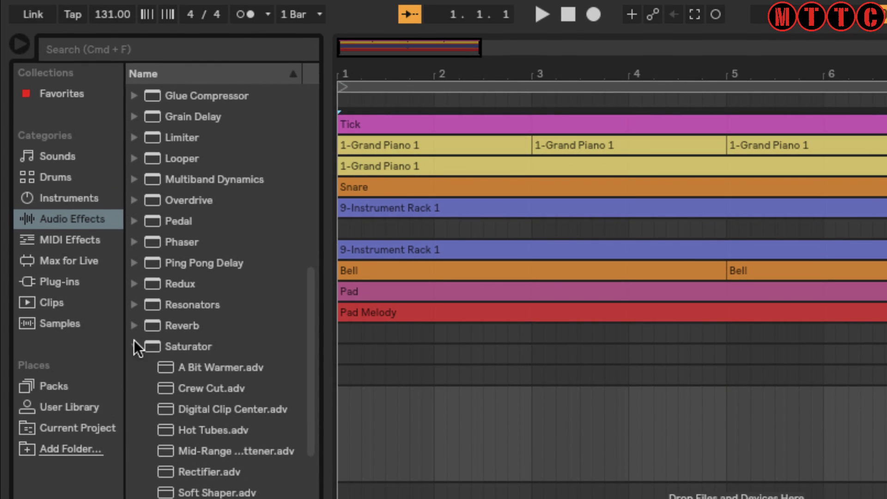
# - Add the Velocity MIDI effect's Fix 1 preset before the Instrument Rack and set its Out Hi to 61
pyautogui.click(134, 346)
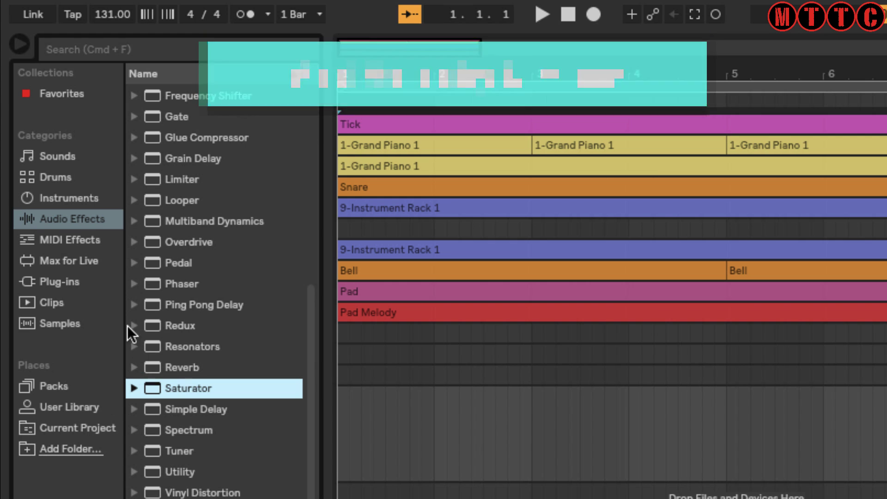
pyautogui.click(69, 241)
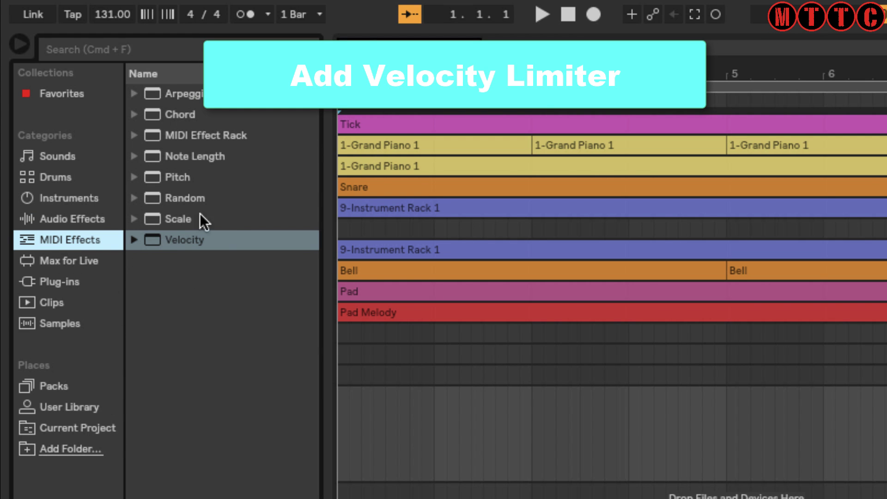
pyautogui.click(133, 240)
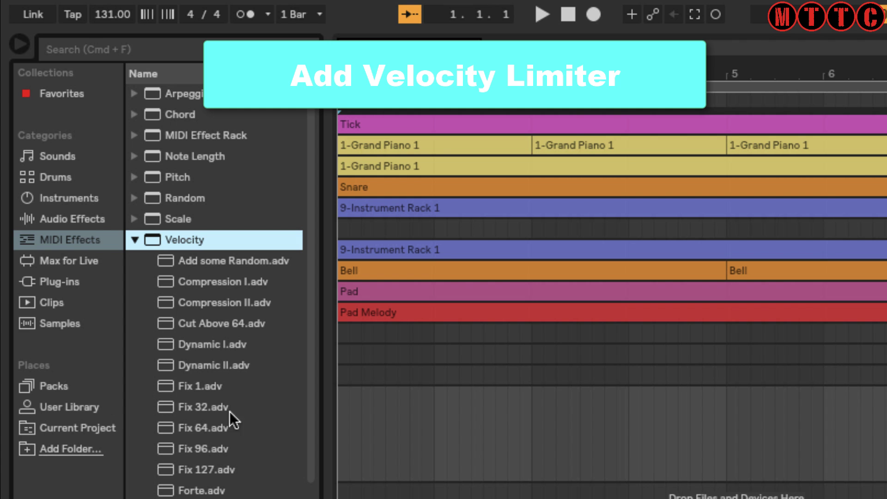
pyautogui.click(179, 389)
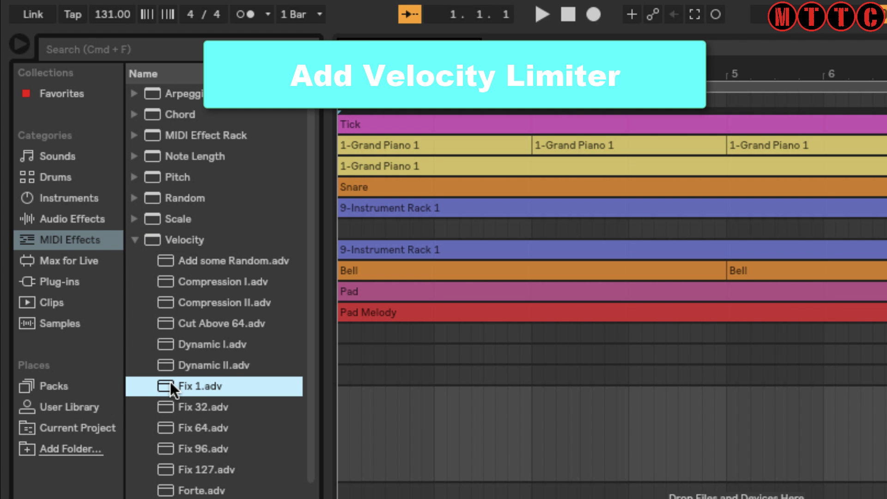
pyautogui.moveTo(170, 381); pyautogui.dragTo(20, 299)
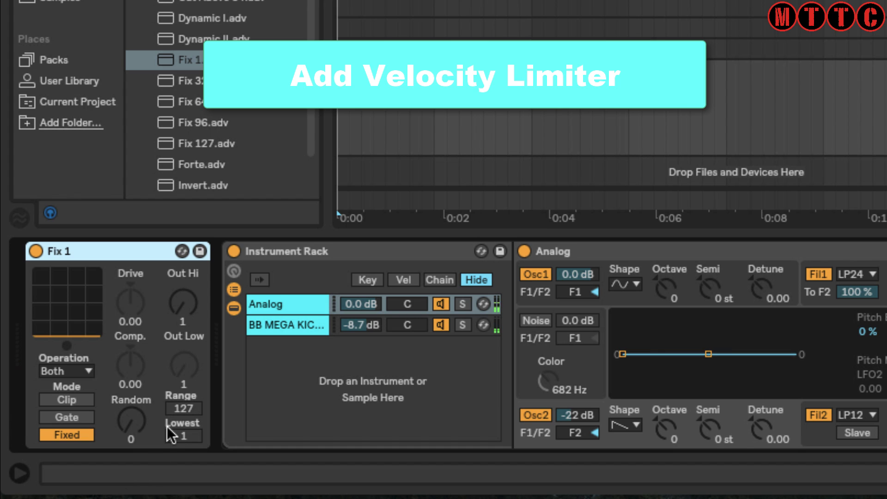
pyautogui.moveTo(175, 304); pyautogui.dragTo(175, 277)
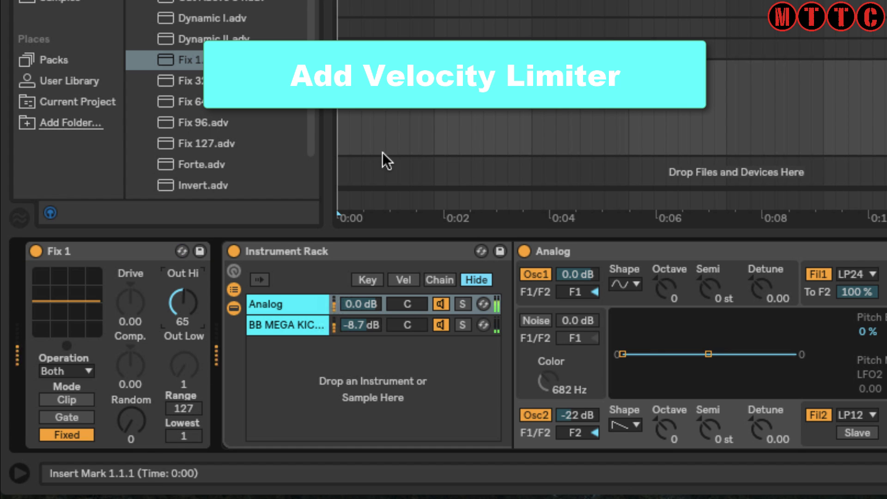
pyautogui.moveTo(178, 312); pyautogui.dragTo(178, 313)
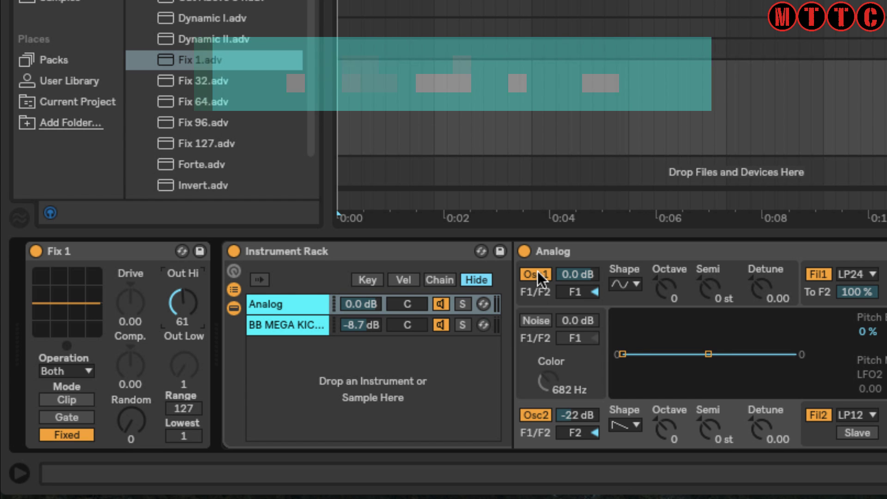
# - Set the decay of Analog's Amp1 envelope to 3.18 s and readjust oscillator 2's level
pyautogui.click(536, 270)
pyautogui.click(537, 272)
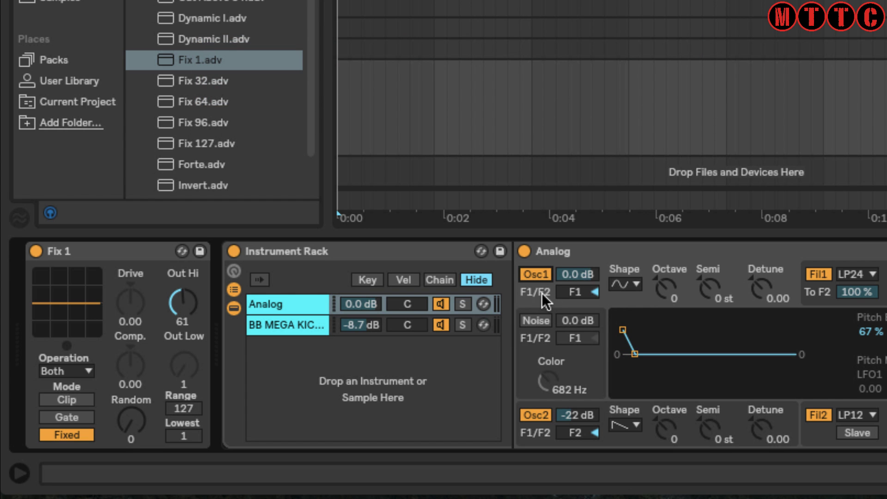
pyautogui.click(292, 303)
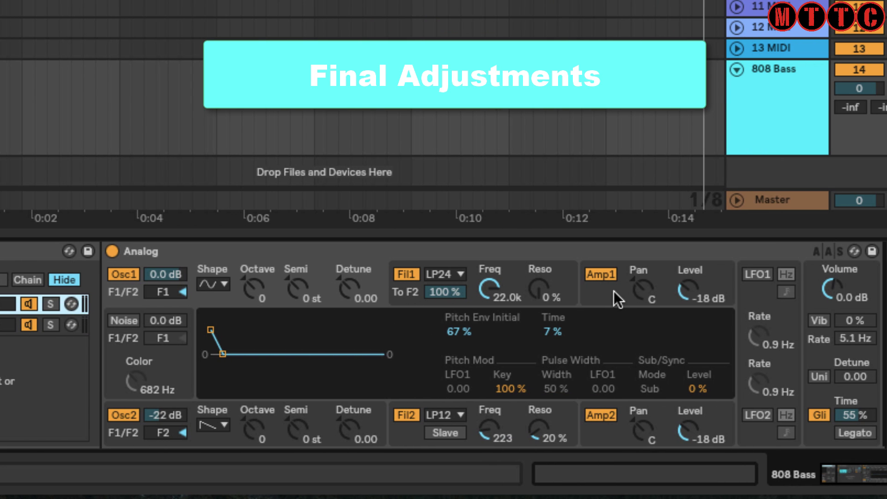
pyautogui.click(614, 290)
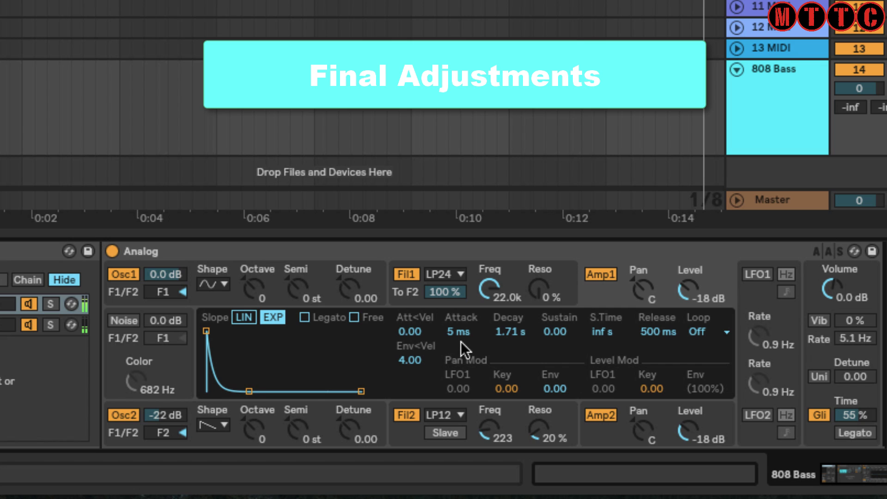
pyautogui.moveTo(509, 331); pyautogui.dragTo(510, 314)
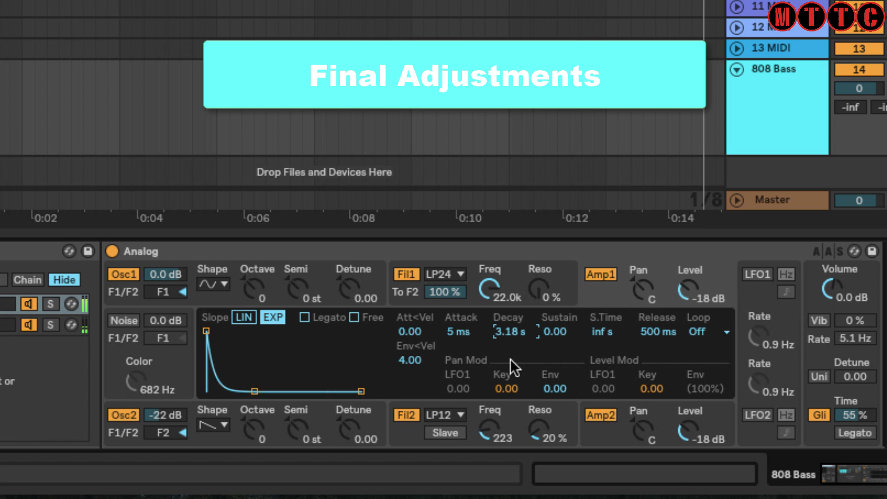
pyautogui.hscroll(1, 306, 402)
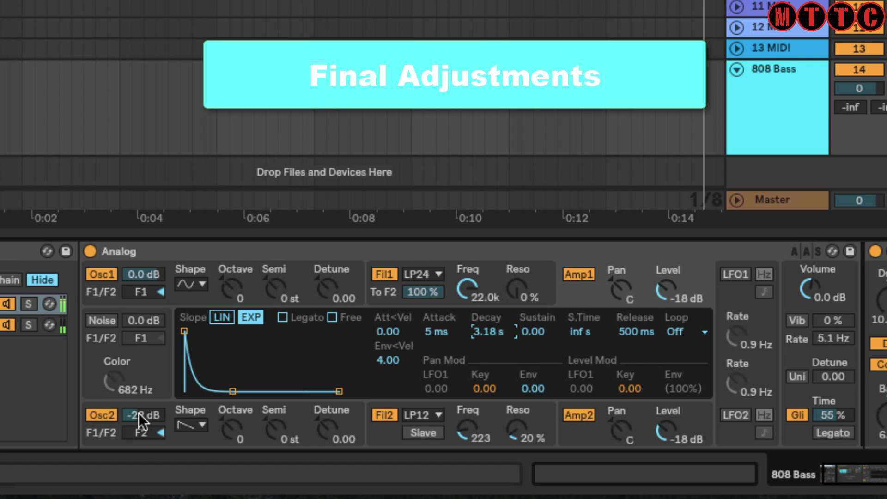
pyautogui.moveTo(138, 414); pyautogui.dragTo(139, 420)
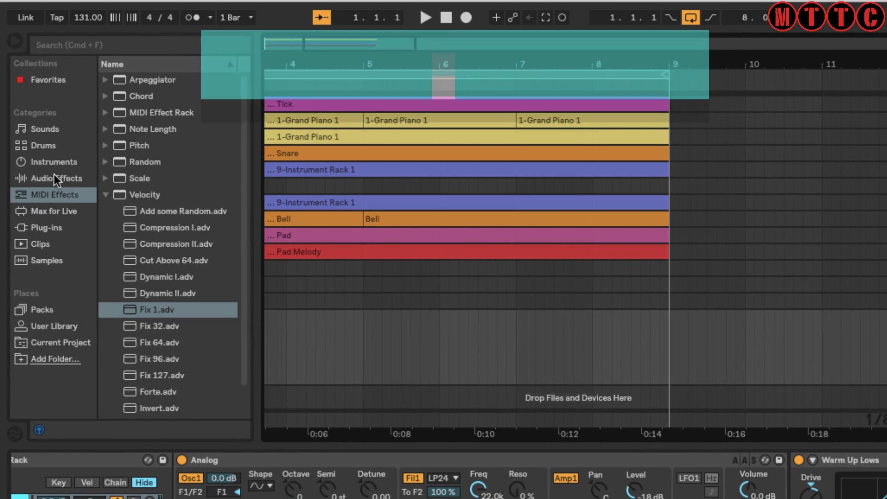
# - Add the Chorus audio effect's Slow Pan preset after the Instrument Rack on the 808 Bass track
pyautogui.click(54, 175)
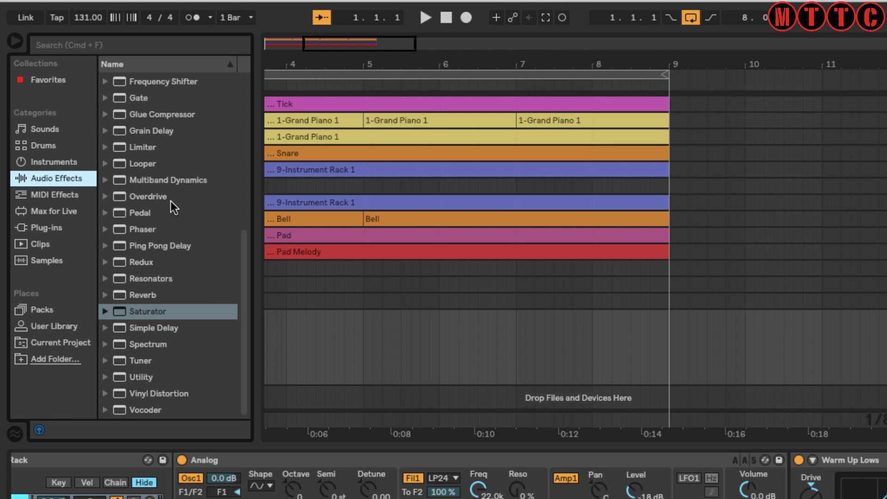
pyautogui.moveTo(246, 262); pyautogui.dragTo(248, 133)
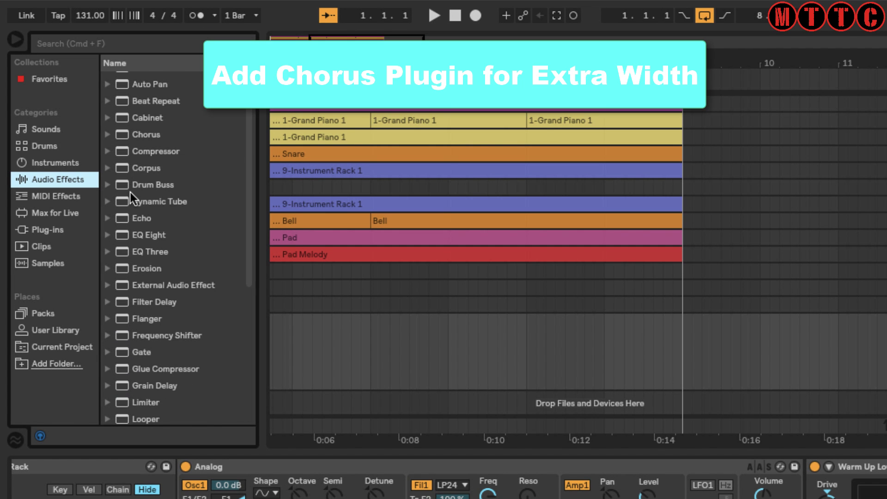
pyautogui.click(108, 135)
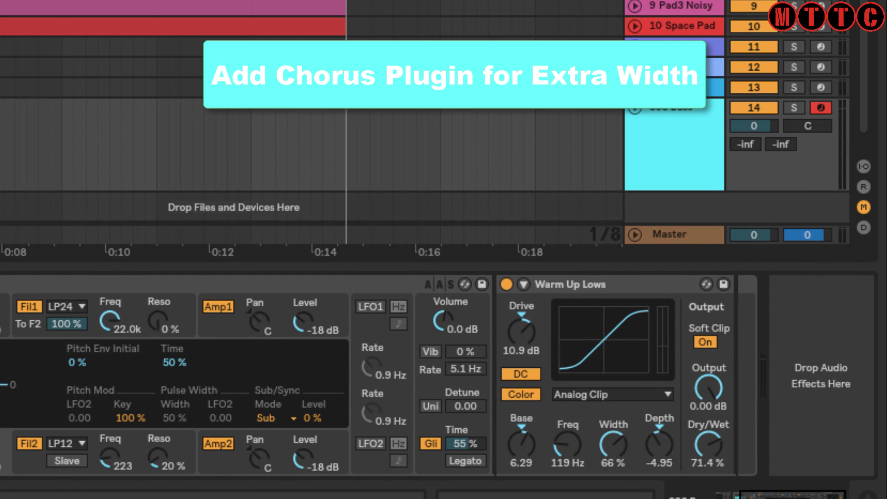
pyautogui.moveTo(169, 194); pyautogui.dragTo(786, 348)
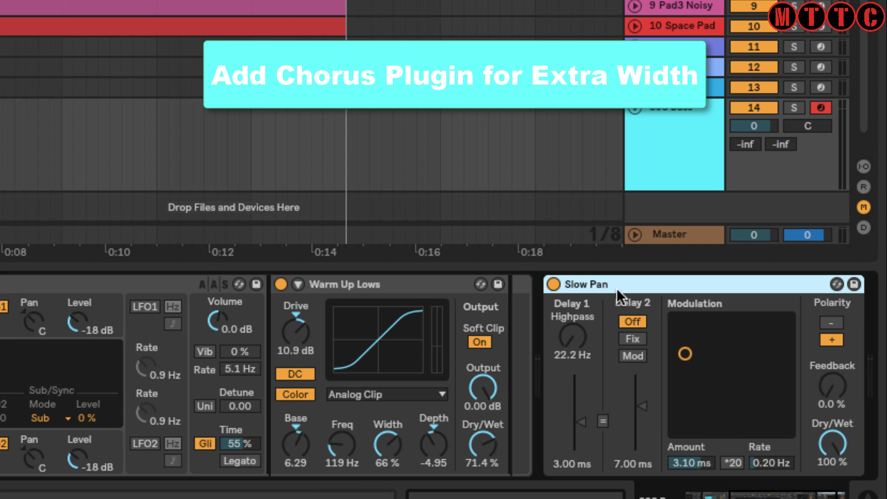
# - Bypass and reactivate the Slow Pan chorus to compare the 808 bass with and without it
pyautogui.click(553, 282)
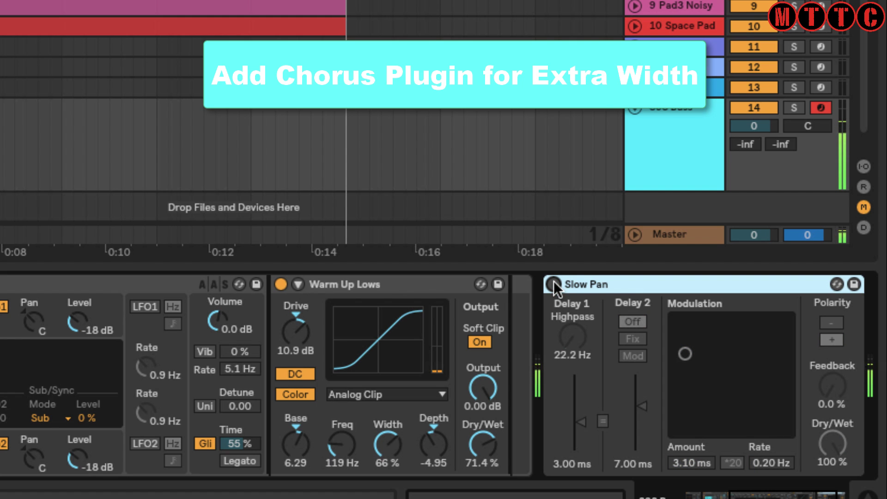
pyautogui.click(553, 282)
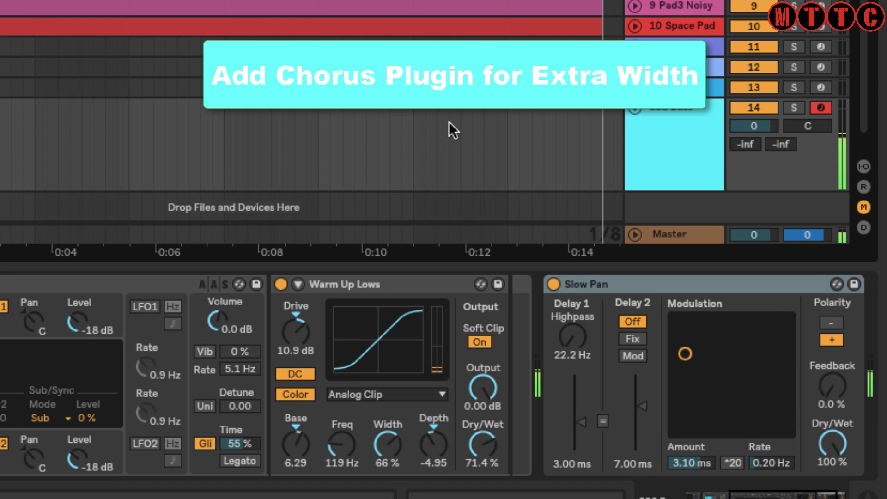
# - Select the 808 Bass track's MIDI clip region and set the decay of Analog's Amp1 envelope to 9.72 s
pyautogui.click(657, 132)
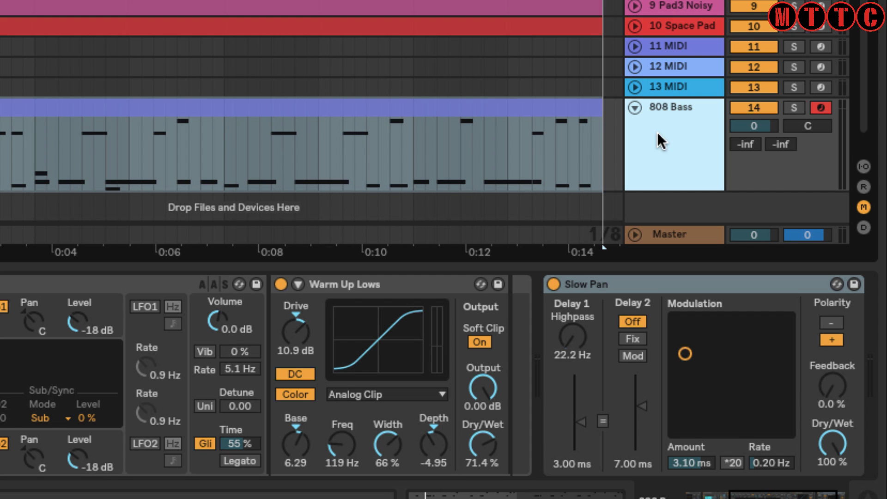
pyautogui.click(498, 114)
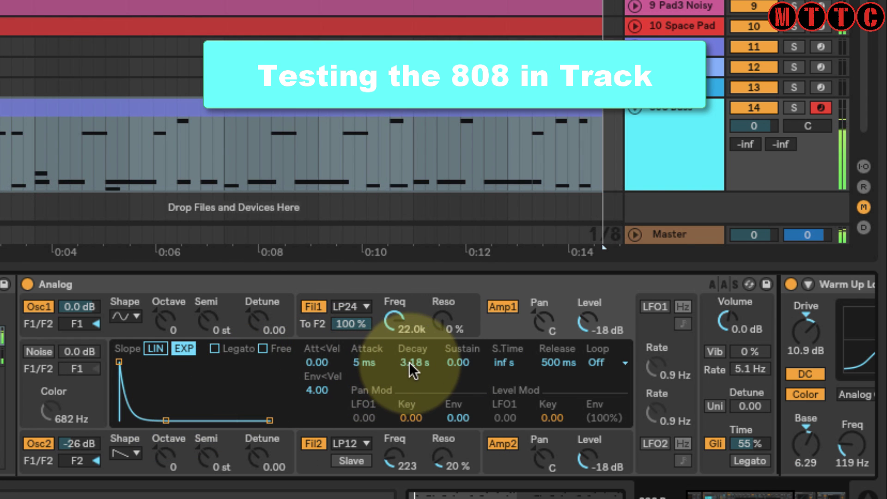
pyautogui.moveTo(409, 362); pyautogui.dragTo(409, 319)
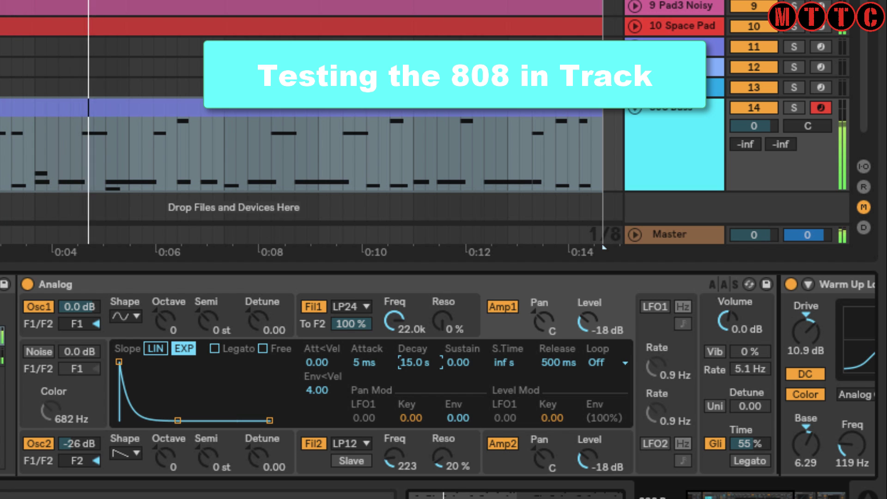
pyautogui.moveTo(410, 363); pyautogui.dragTo(414, 370)
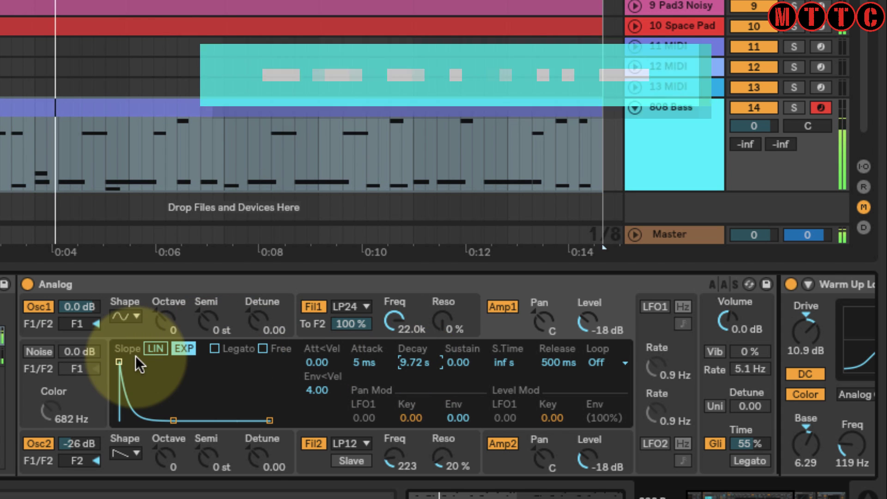
# - Solo the 808 Bass track to compare it with and without the kick chain and Analog's oscillator 2, ending with both active and solo off
pyautogui.click(797, 107)
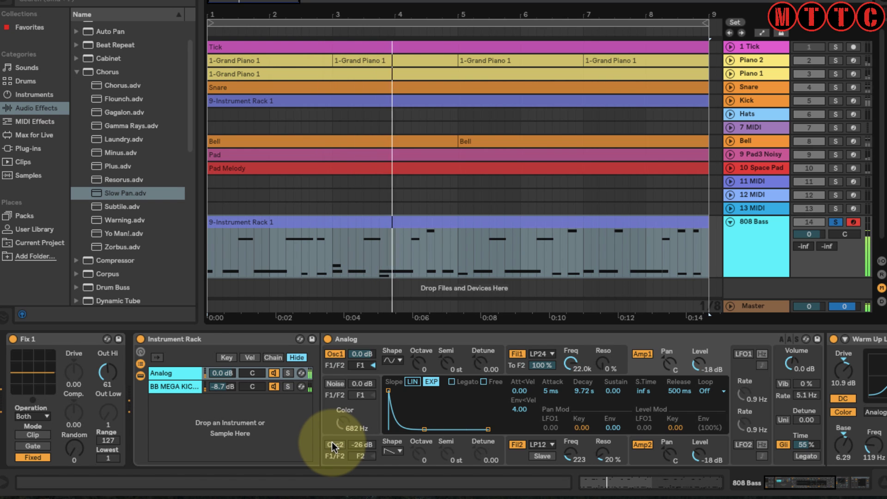
pyautogui.click(274, 386)
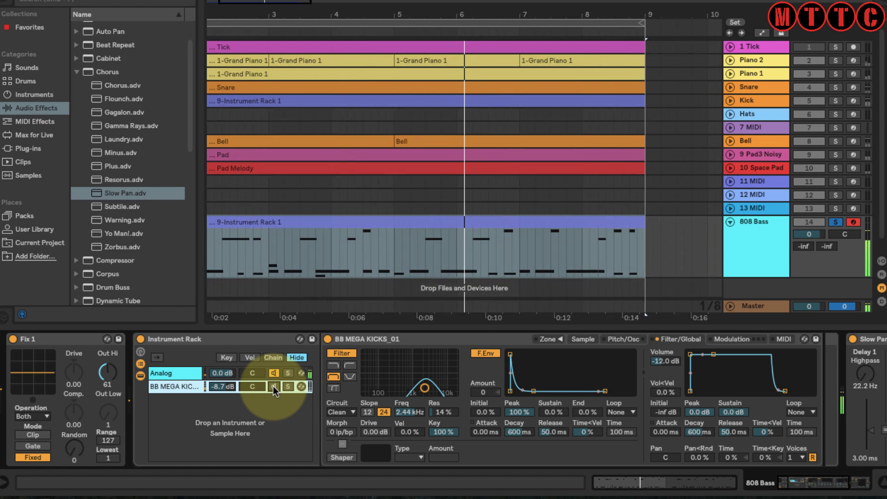
pyautogui.click(274, 386)
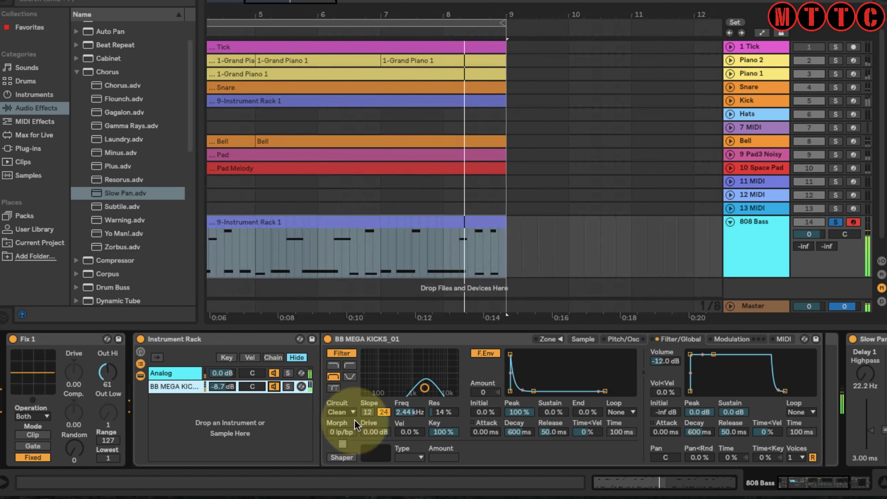
pyautogui.click(178, 372)
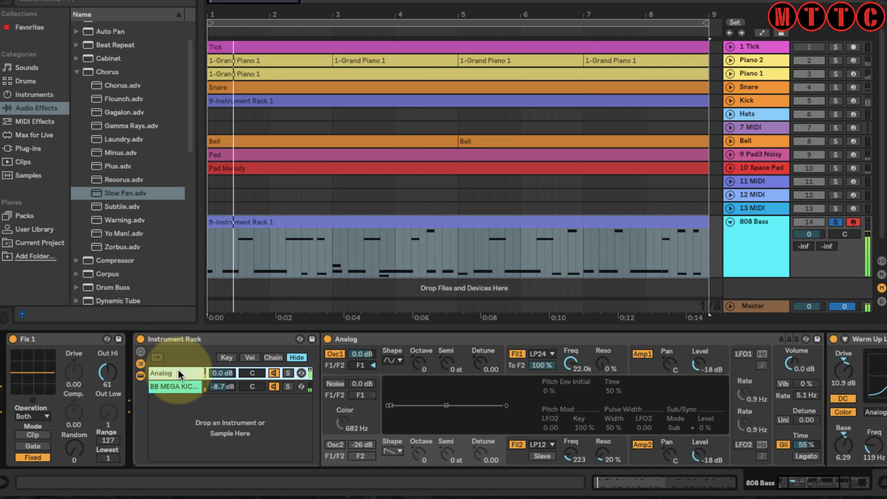
pyautogui.click(333, 446)
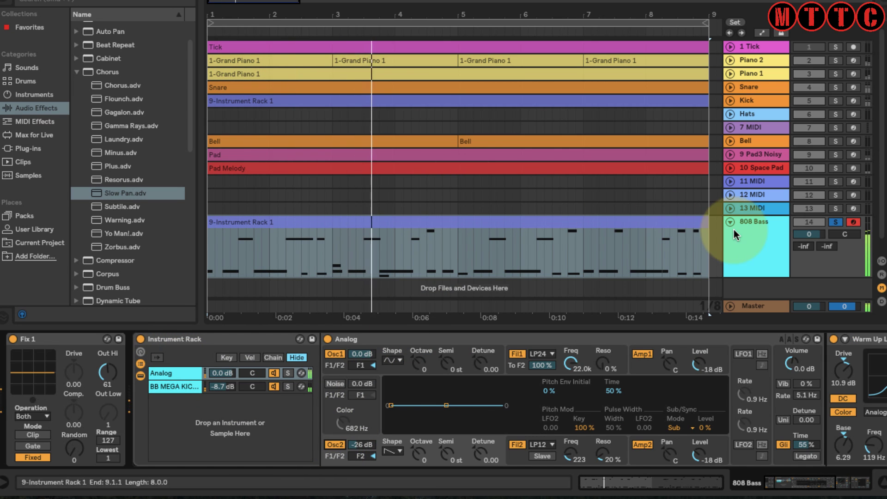
pyautogui.click(835, 221)
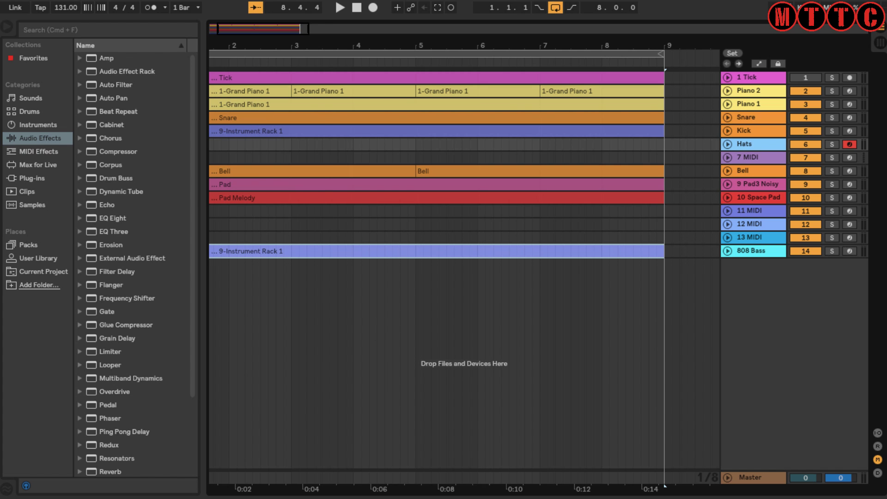
# - Insert a MIDI track, move it below the 808 Bass track, rename it HiHats and fold it
pyautogui.click(139, 0)
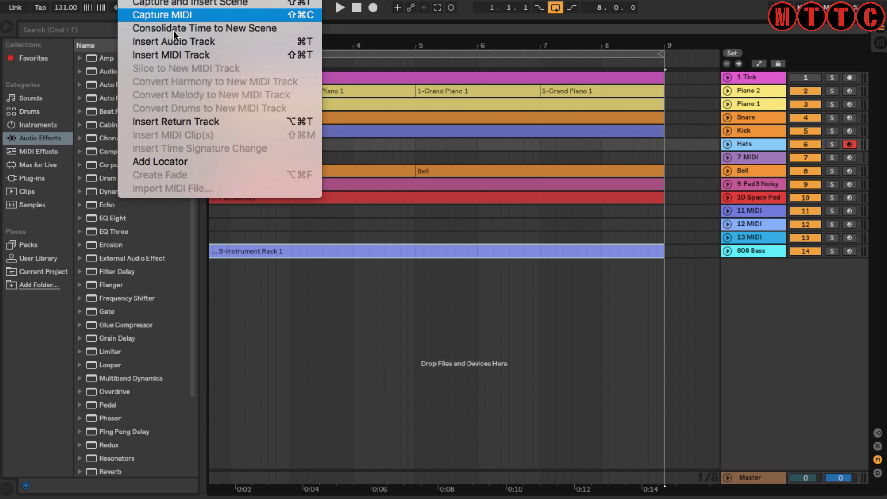
pyautogui.click(176, 54)
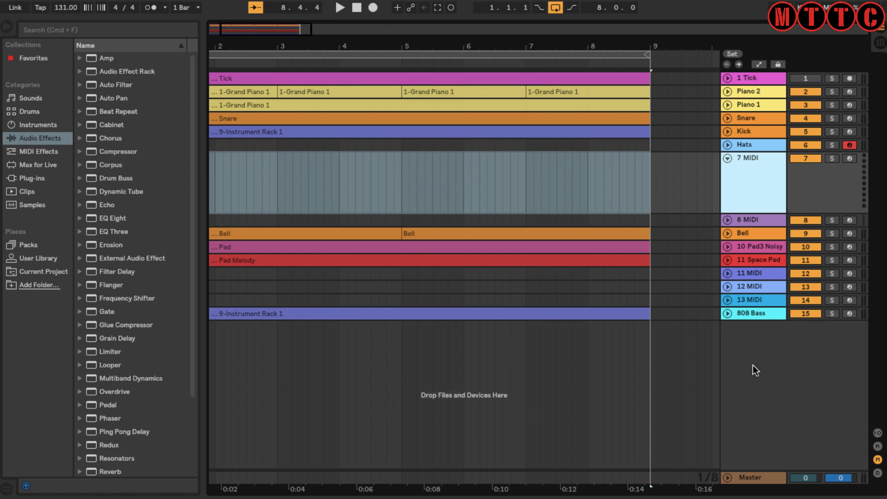
pyautogui.moveTo(753, 365); pyautogui.dragTo(751, 336)
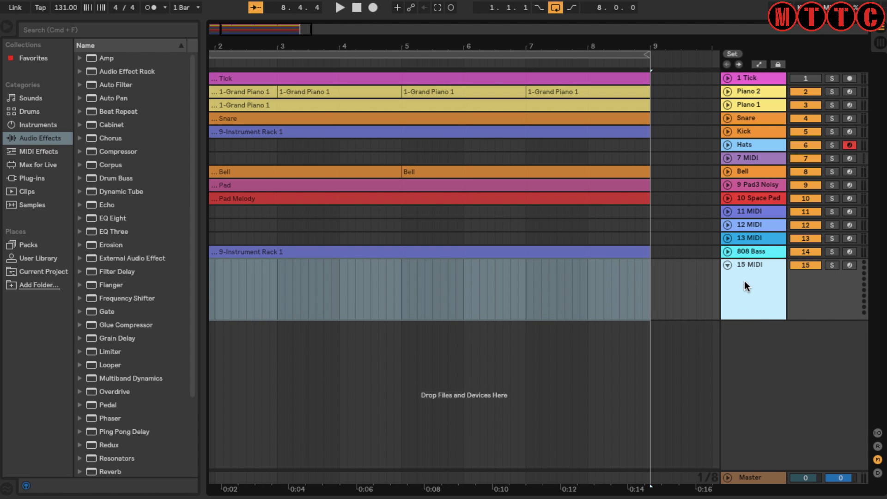
pyautogui.press('super+r')
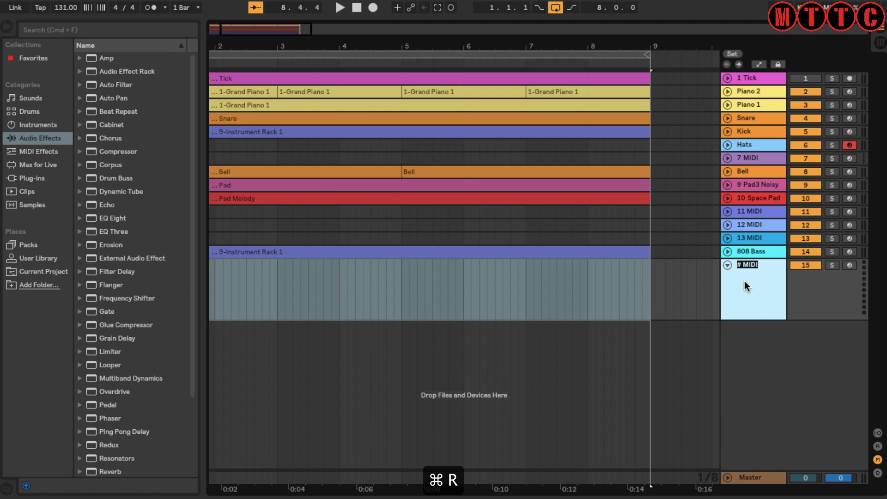
pyautogui.click(727, 265)
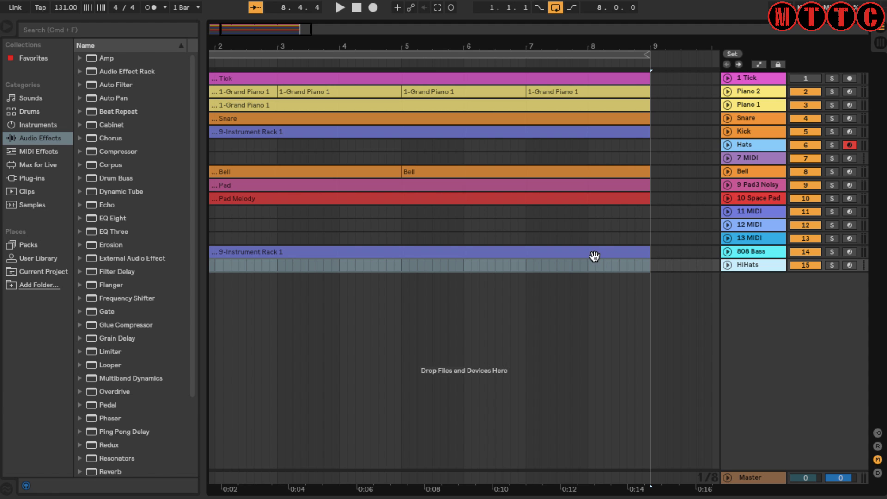
# - Load an empty Instrument Rack onto the HiHats track
pyautogui.click(370, 328)
pyautogui.click(38, 124)
pyautogui.click(125, 138)
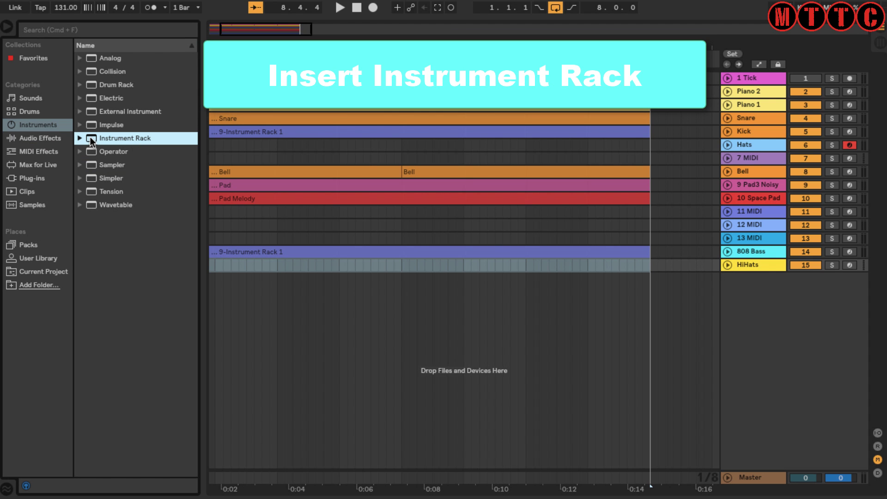
pyautogui.moveTo(222, 187); pyautogui.dragTo(272, 258)
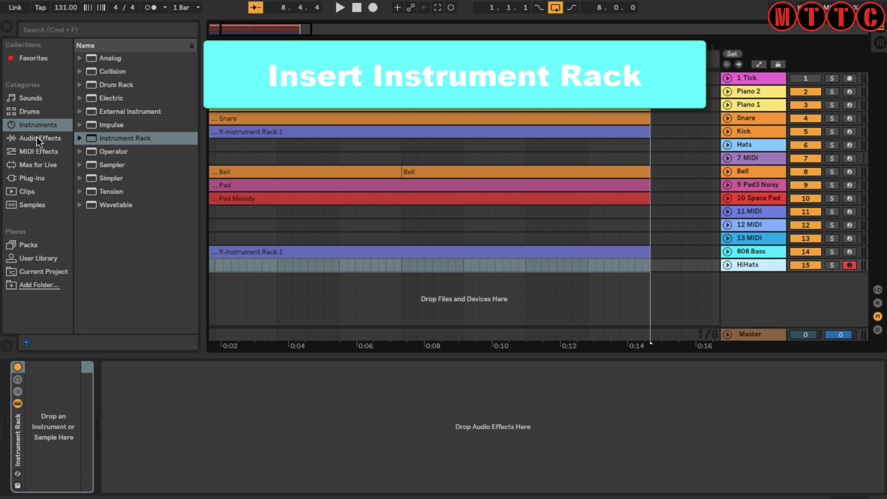
# - Add the Velocity MIDI effect's Fix 96 preset before the Instrument Rack on the HiHats track
pyautogui.click(43, 151)
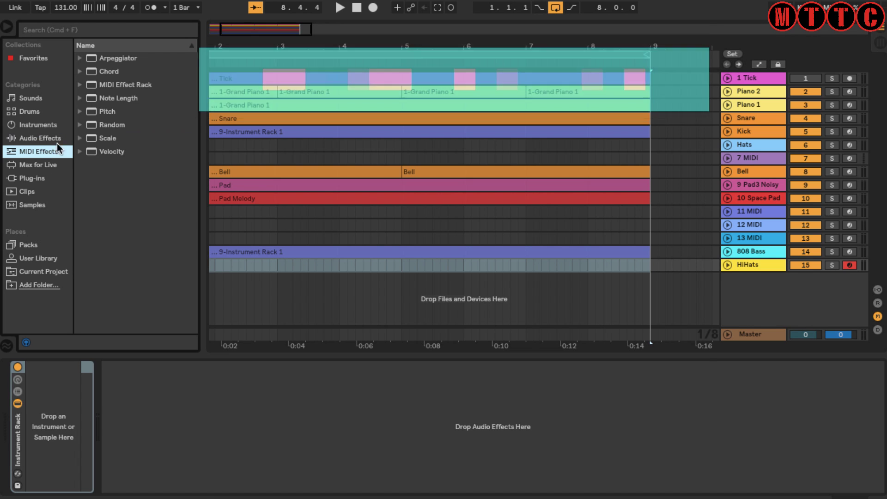
pyautogui.click(80, 151)
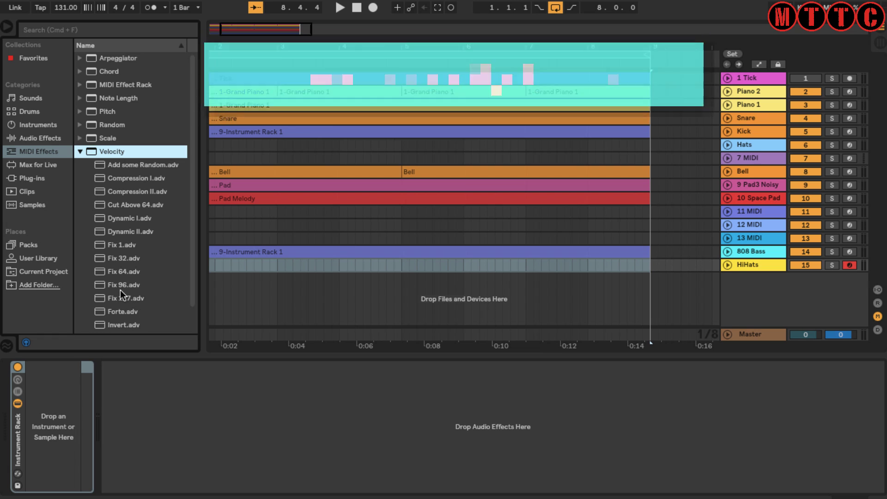
pyautogui.click(109, 288)
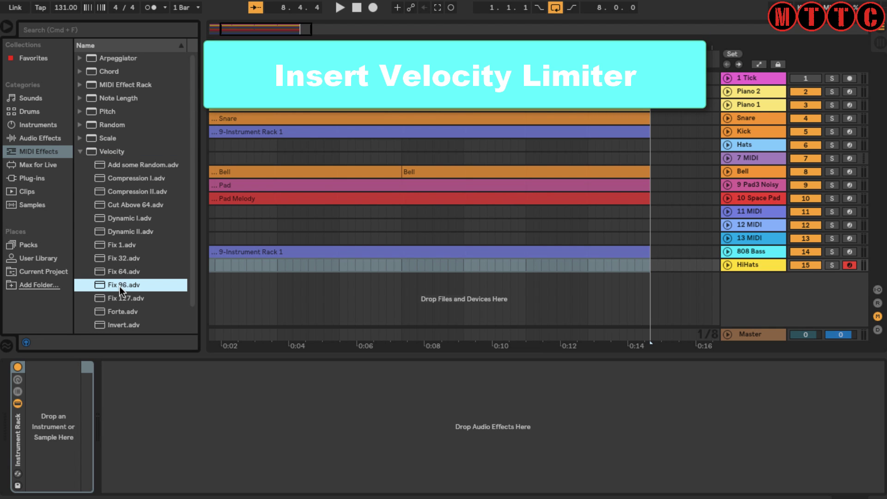
pyautogui.moveTo(13, 404); pyautogui.dragTo(12, 406)
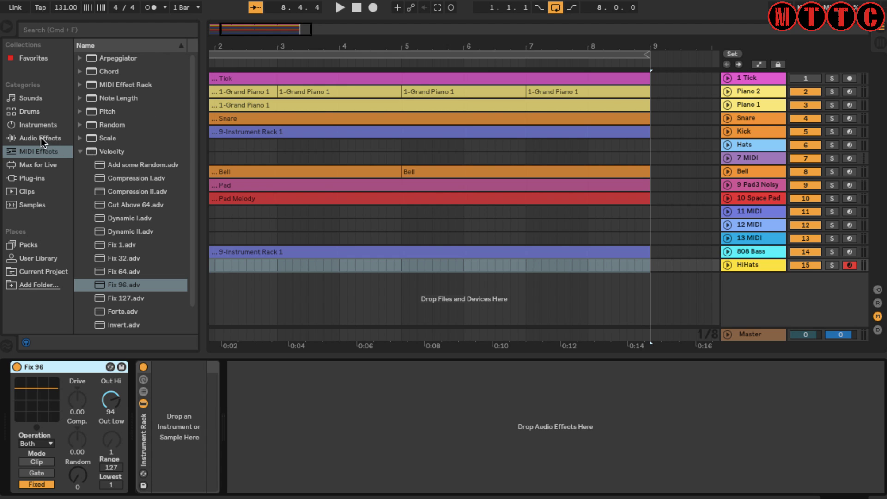
# - Load a Drum Rack inside the HiHats Instrument Rack and place BB Mega Hats 05.wav on its C1 pad
pyautogui.click(40, 124)
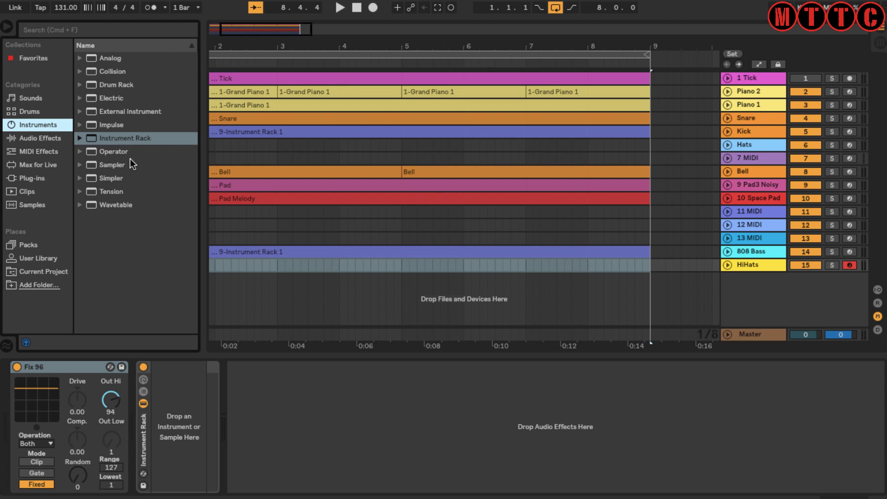
pyautogui.click(121, 84)
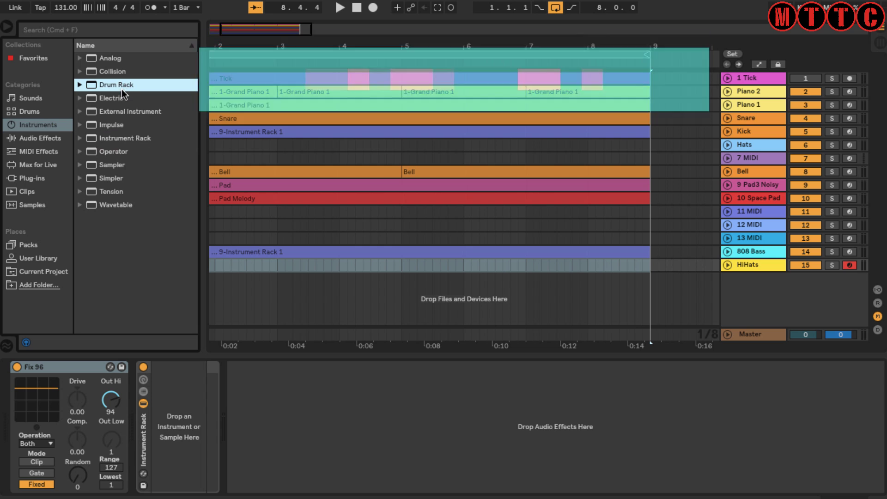
pyautogui.moveTo(180, 357); pyautogui.dragTo(173, 416)
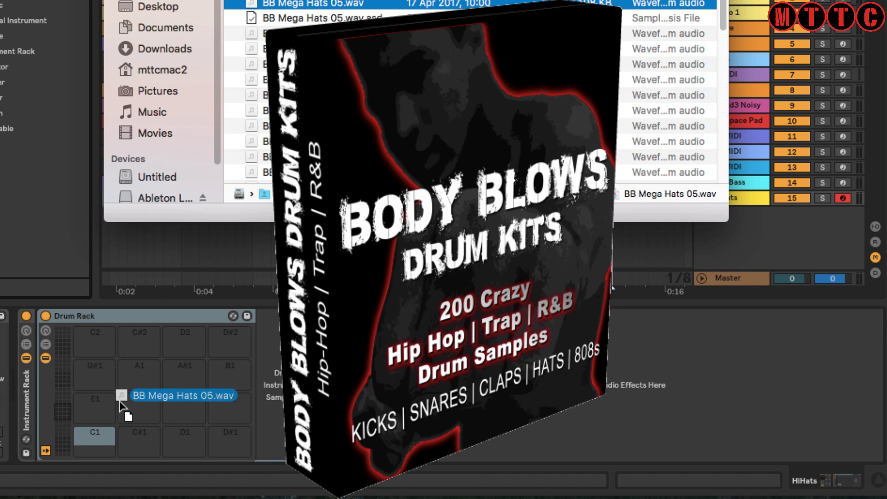
pyautogui.moveTo(123, 395); pyautogui.dragTo(96, 441)
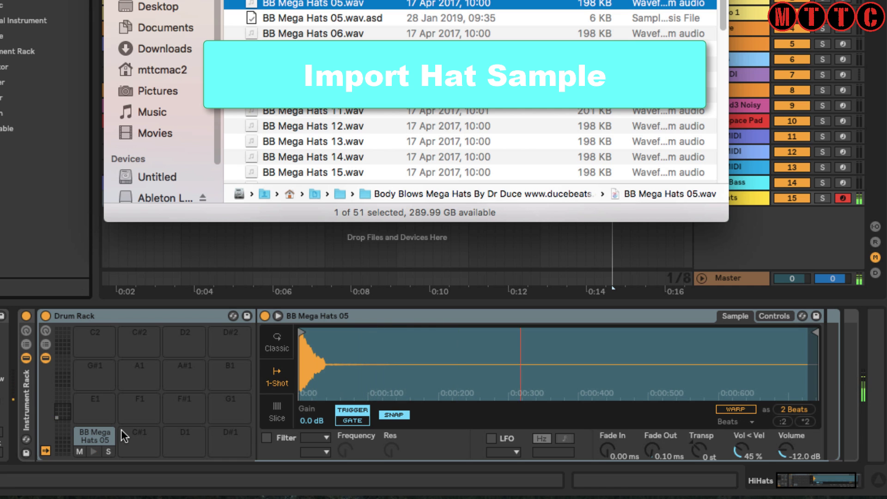
# - Show the Instrument Rack's chain list and add the Arpeggiator's Bach 16th preset before the Drum Rack inside its chain
pyautogui.click(33, 317)
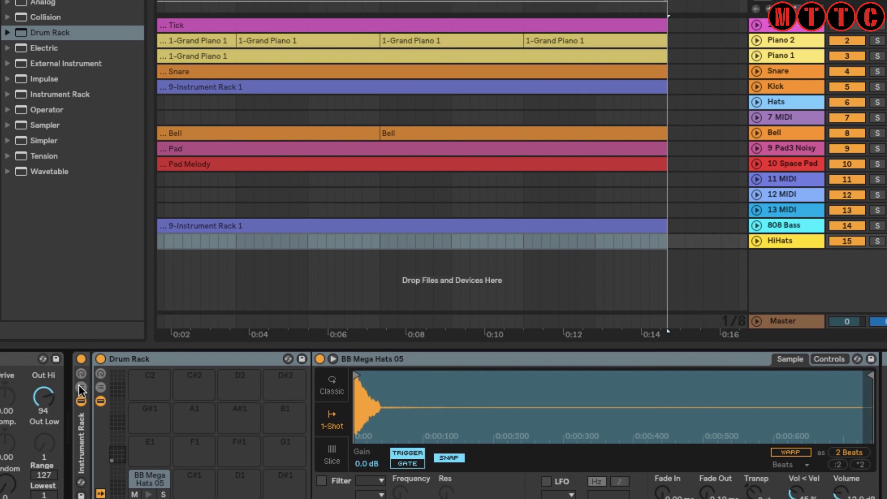
pyautogui.click(26, 344)
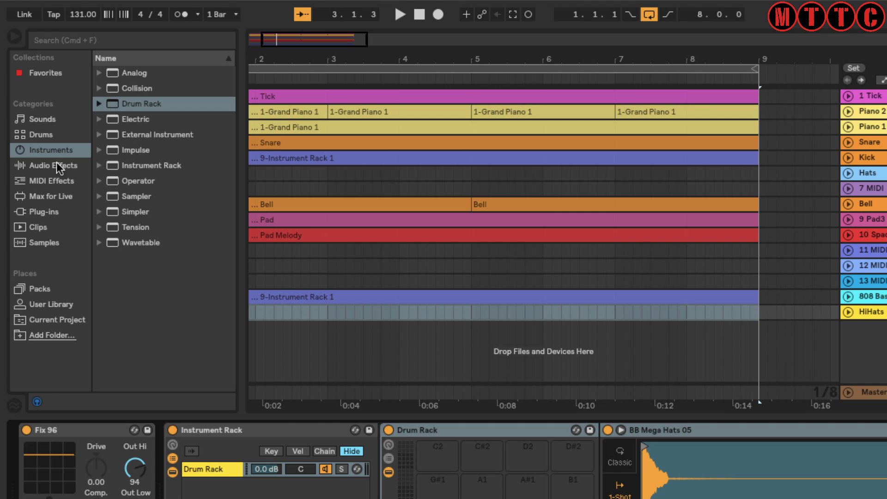
pyautogui.click(56, 181)
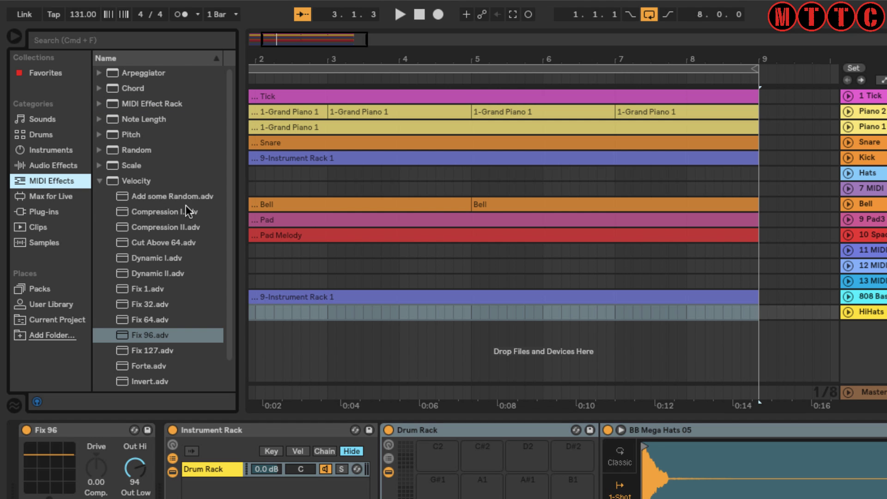
pyautogui.click(99, 181)
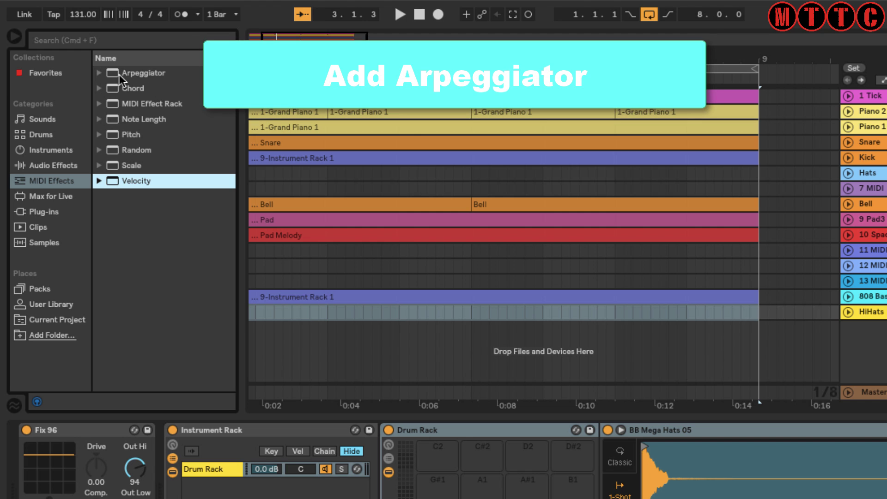
pyautogui.click(112, 73)
pyautogui.click(99, 73)
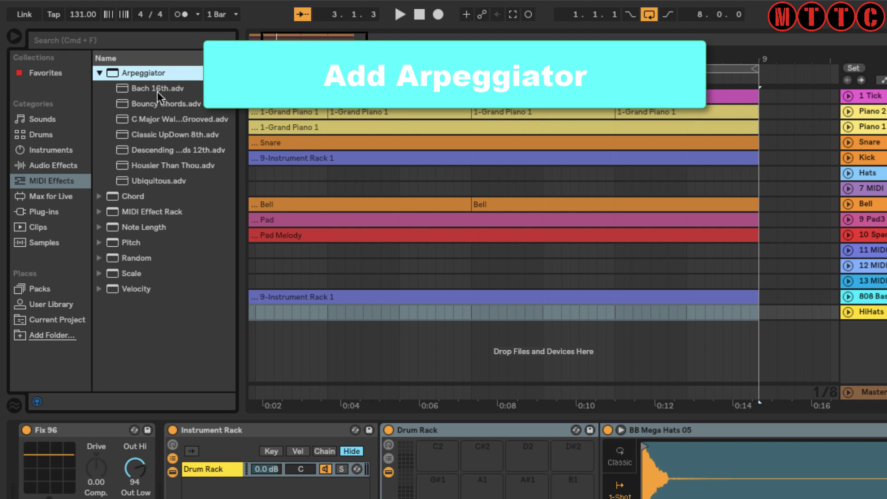
pyautogui.click(170, 89)
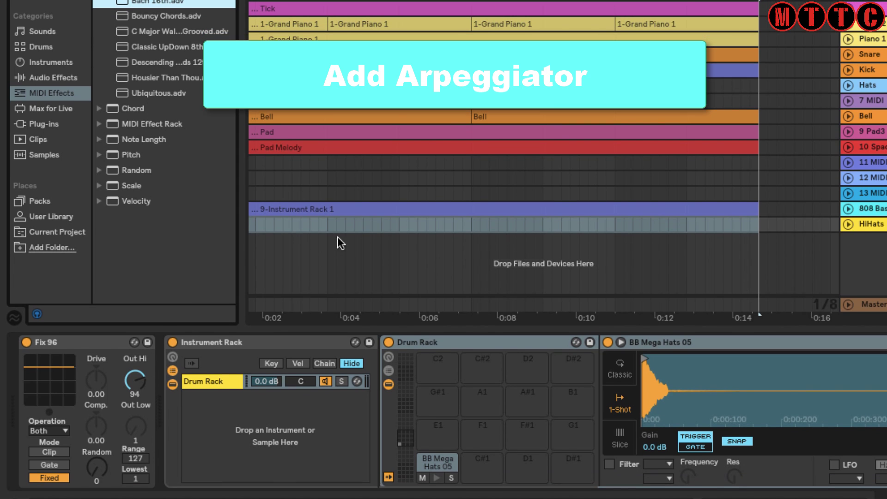
pyautogui.moveTo(337, 237)
pyautogui.mouseDown()
pyautogui.moveTo(356, 279)
pyautogui.moveTo(374, 402)
pyautogui.moveTo(378, 384)
pyautogui.mouseUp()
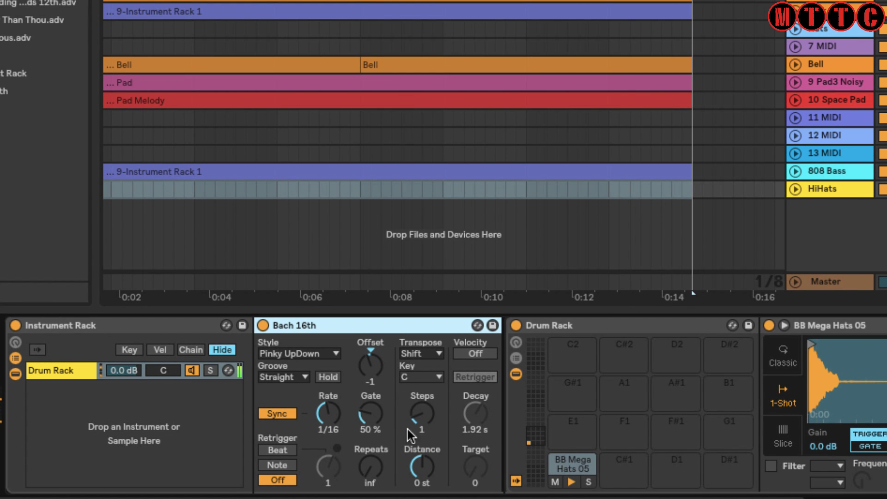
# - Set the Bach 16th arpeggiator's rate to 1/8
pyautogui.click(333, 416)
pyautogui.moveTo(333, 415)
pyautogui.mouseDown()
pyautogui.moveTo(334, 407)
pyautogui.moveTo(332, 418)
pyautogui.mouseUp()
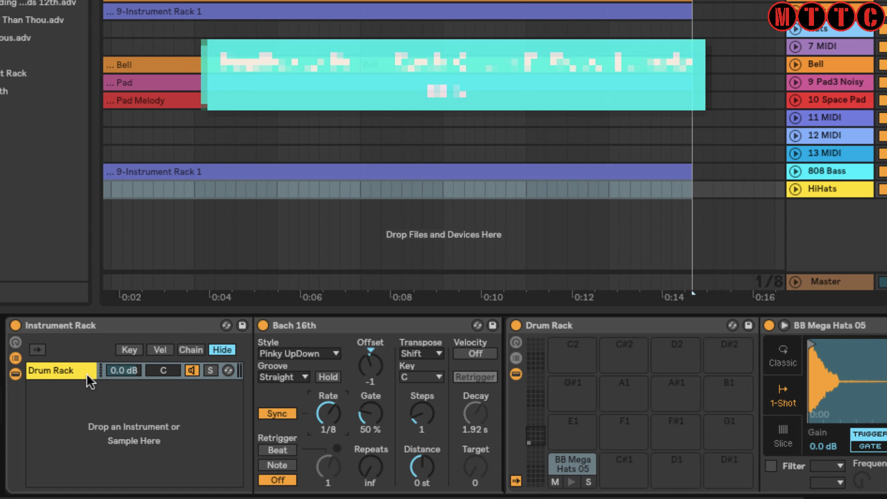
# - Duplicate the Drum Rack chain in the Instrument Rack and move the copy's BB Mega Hats 05 sample to the D1 pad
pyautogui.click(58, 370)
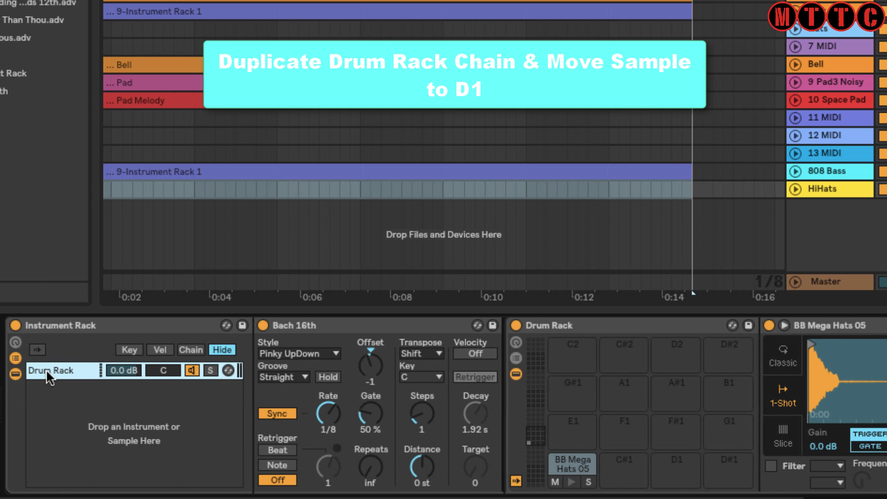
pyautogui.hotkey('ctrl', 'd')
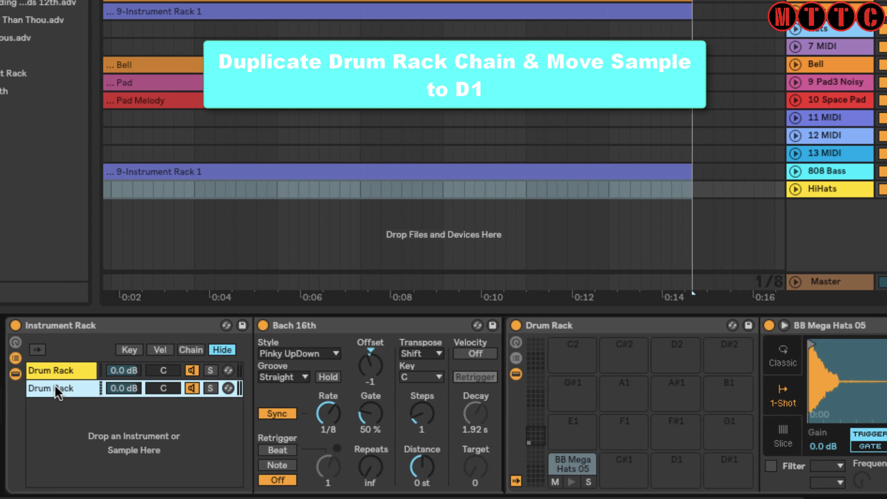
pyautogui.click(571, 459)
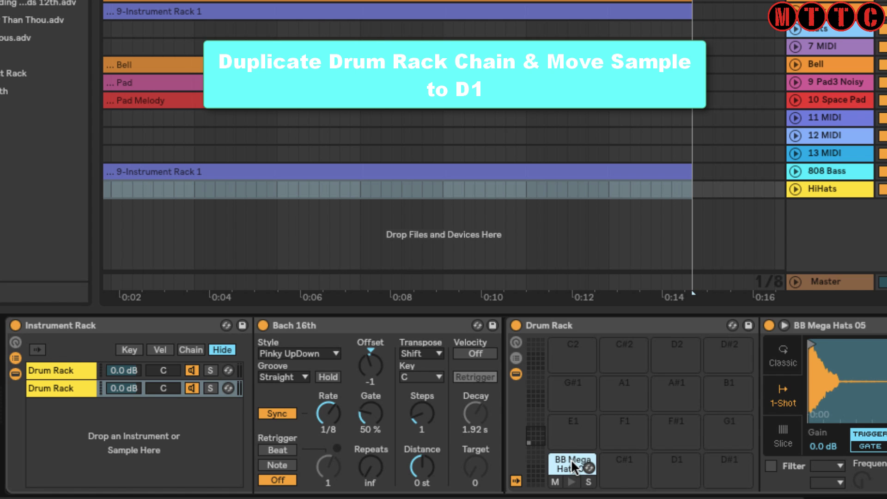
pyautogui.moveTo(571, 459); pyautogui.dragTo(691, 462)
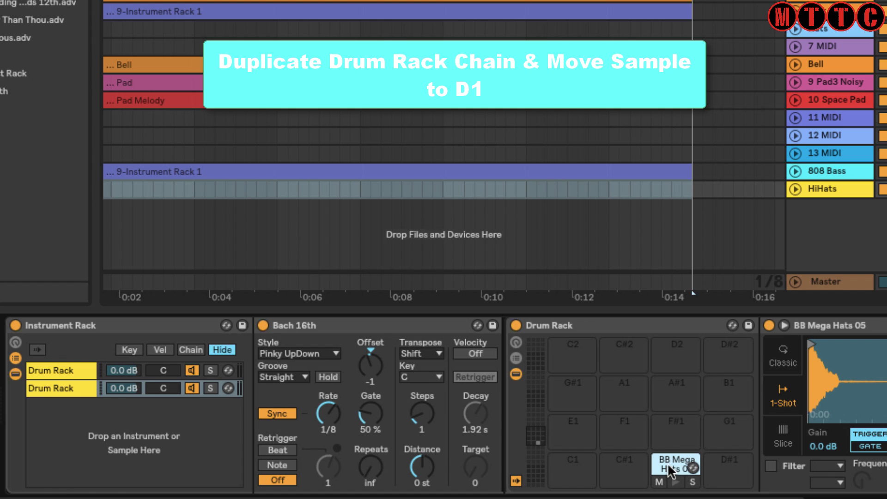
# - Set the duplicated chain's Bach 16th arpeggiator rate to 1/16
pyautogui.click(596, 458)
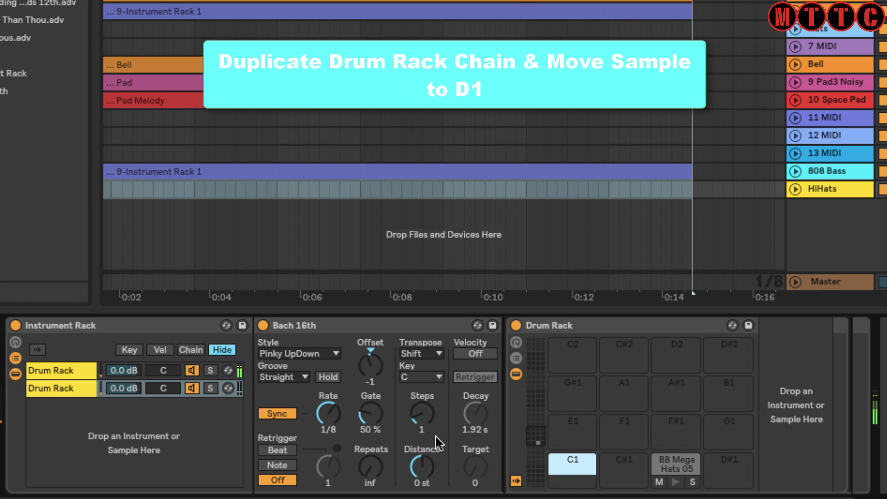
pyautogui.click(678, 470)
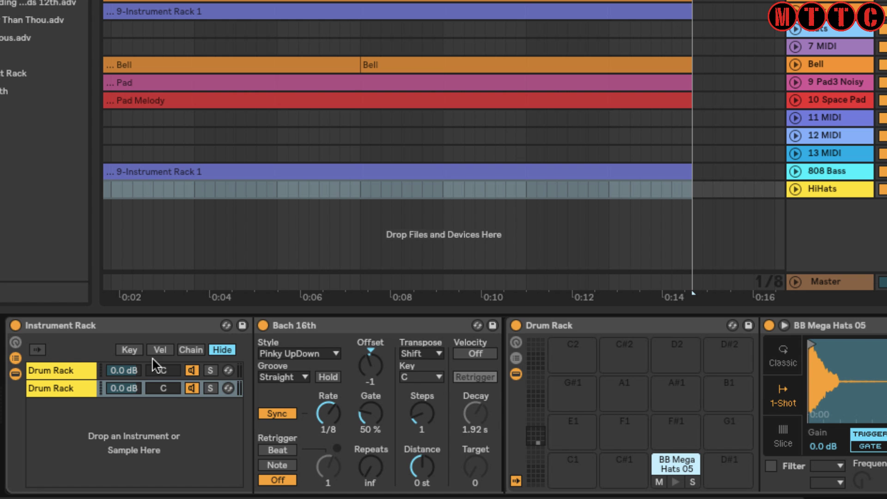
pyautogui.click(60, 388)
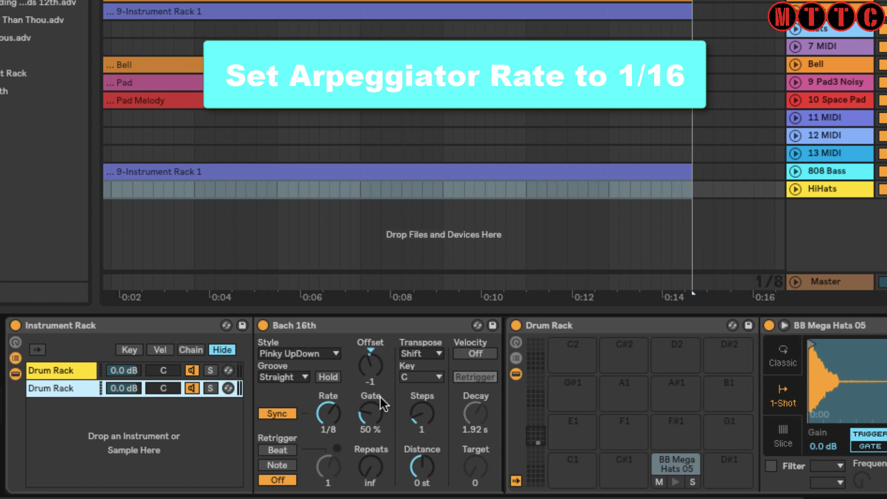
pyautogui.moveTo(328, 413); pyautogui.dragTo(328, 419)
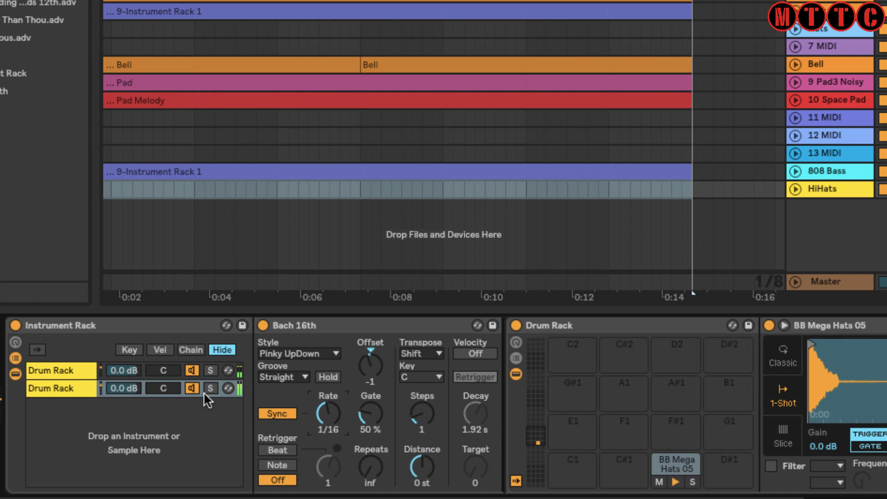
# - Rename the two Drum Rack chains Hat 1/8 and Hat 1/16, in that order
pyautogui.click(65, 367)
pyautogui.press('super+r')
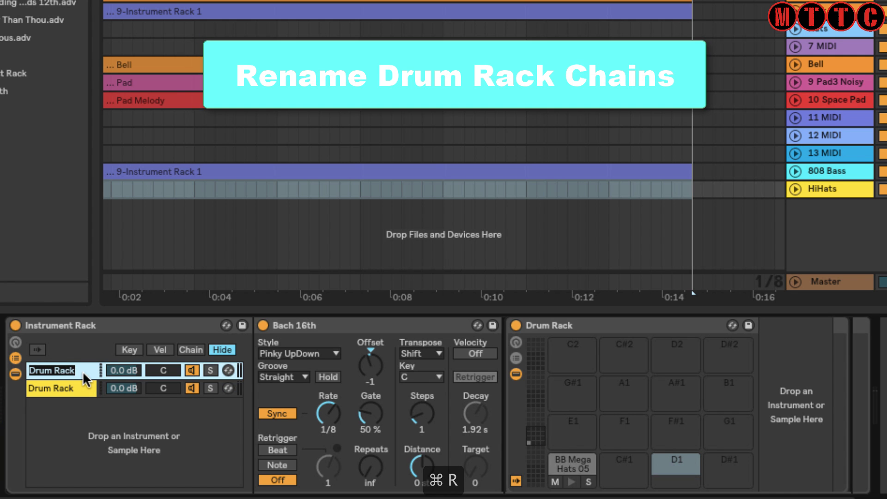
pyautogui.write('Hat 1/8')
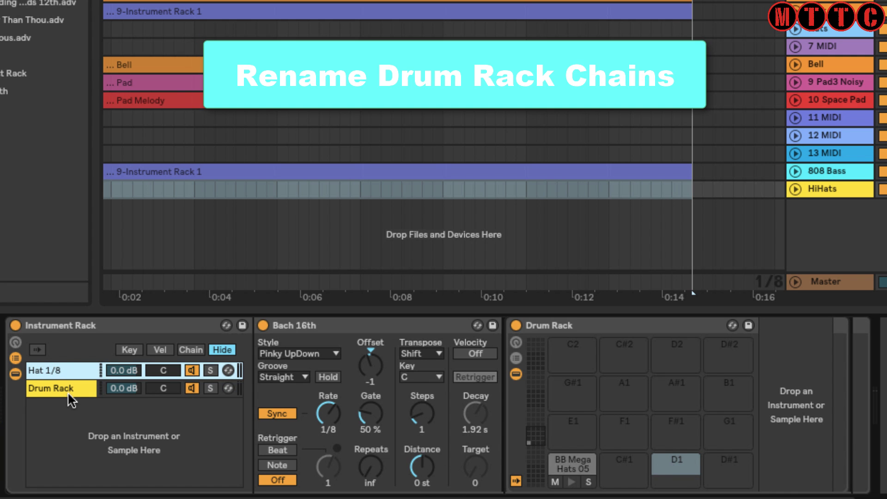
pyautogui.press('Tab')
pyautogui.write('Hat 1/16')
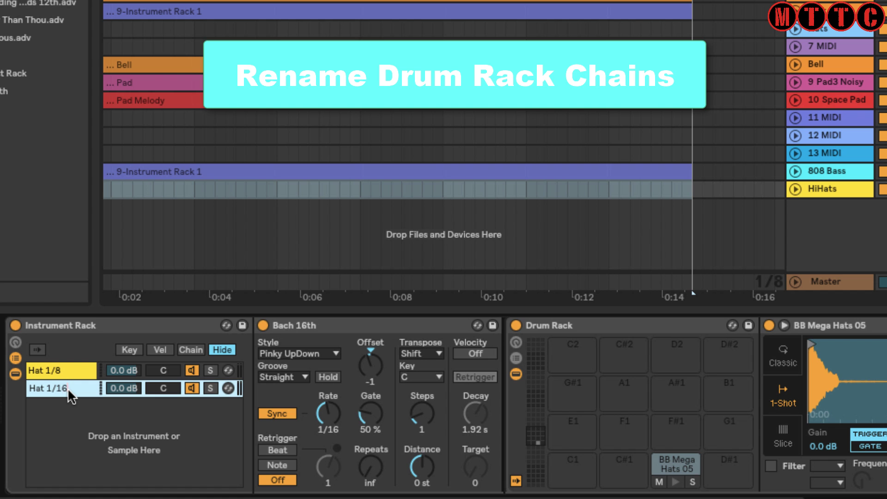
pyautogui.press('Return')
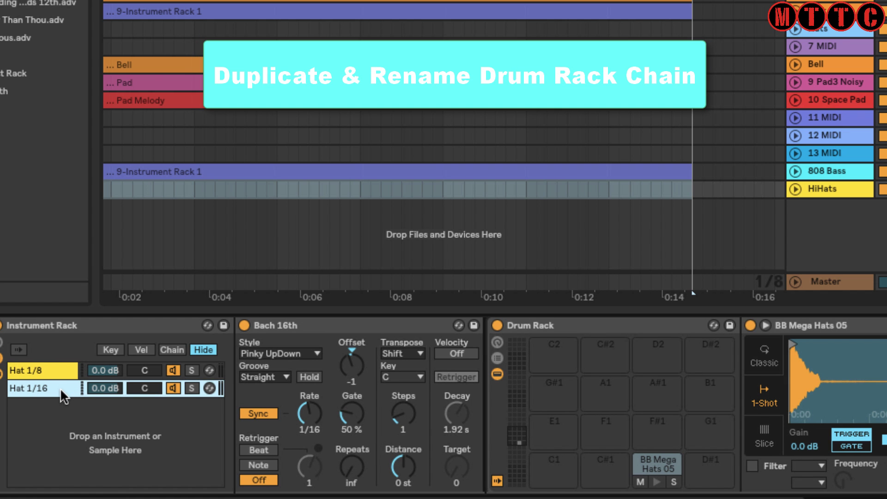
# - Duplicate the Hat 1/16 chain and rename the copy Hat 1/32
pyautogui.press('super+d')
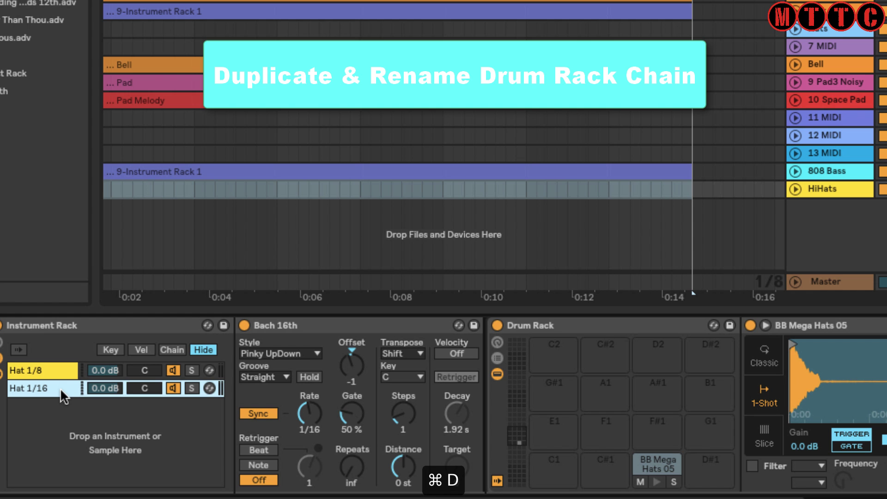
pyautogui.press('super+r')
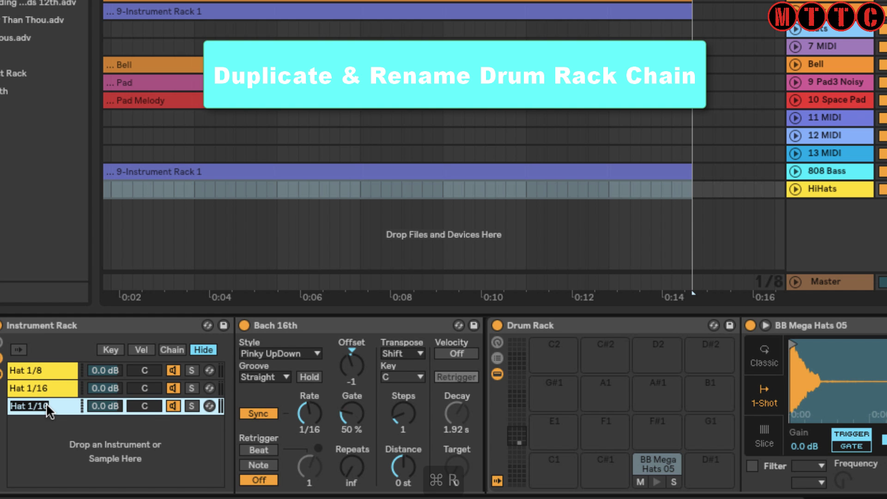
pyautogui.write('Hat 1/32')
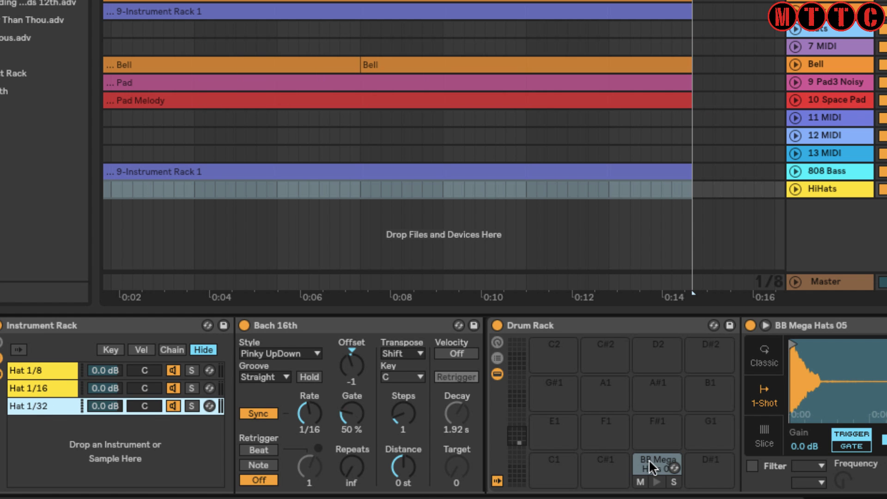
# - Move the Hat 1/32 chain's BB Mega Hats 05 sample to the E1 pad and set its arpeggiator rate to 1/32
pyautogui.moveTo(657, 465); pyautogui.dragTo(553, 430)
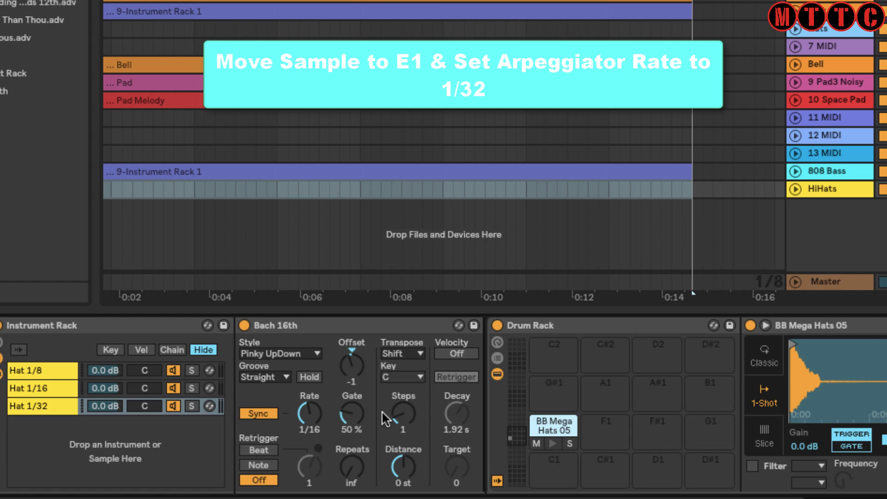
pyautogui.click(32, 408)
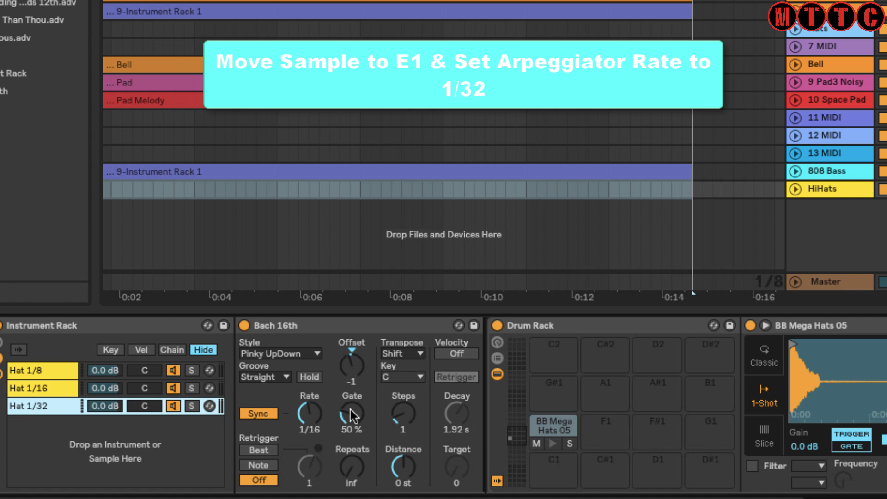
pyautogui.click(319, 411)
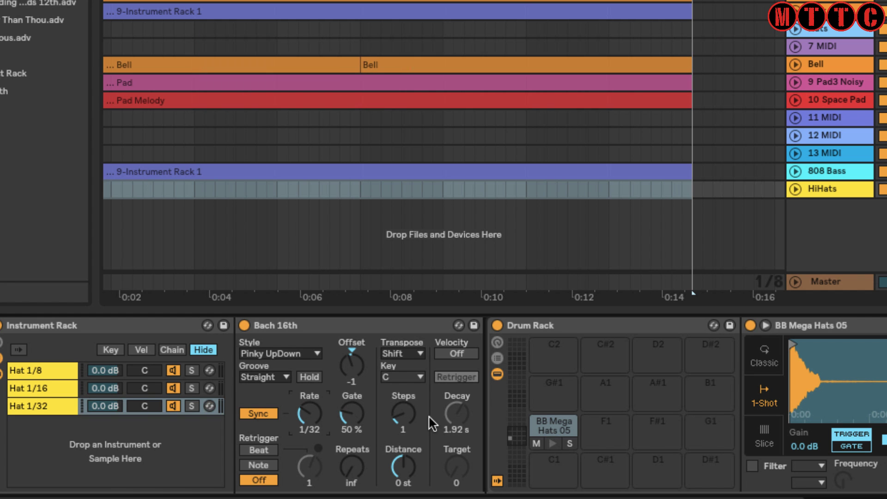
# - Audition the three hi-hat chains by alternating the C1, D1 and E1 notes
pyautogui.press('a')
pyautogui.press('s')
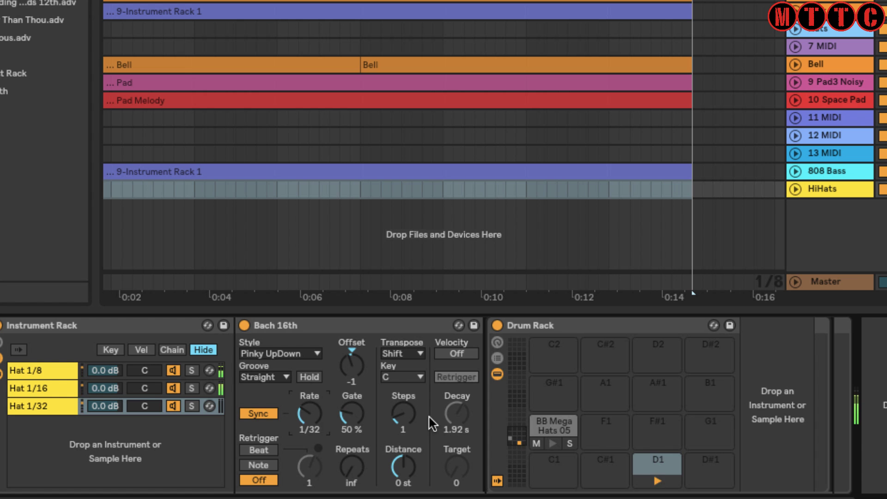
pyautogui.press('d')
pyautogui.press('s')
pyautogui.press('d')
pyautogui.press('a')
pyautogui.press('s')
pyautogui.press('a')
pyautogui.press('s')
pyautogui.press('a')
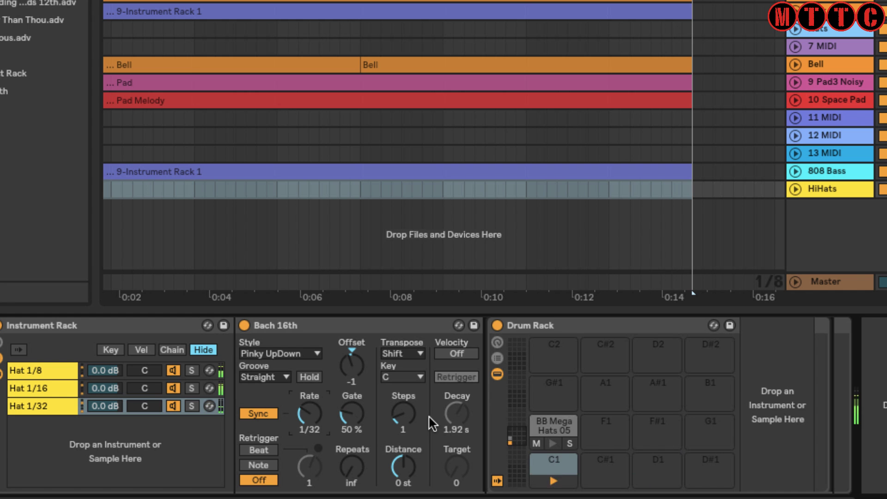
pyautogui.press('s')
pyautogui.press('a')
pyautogui.press('d')
pyautogui.press('s')
pyautogui.press('a')
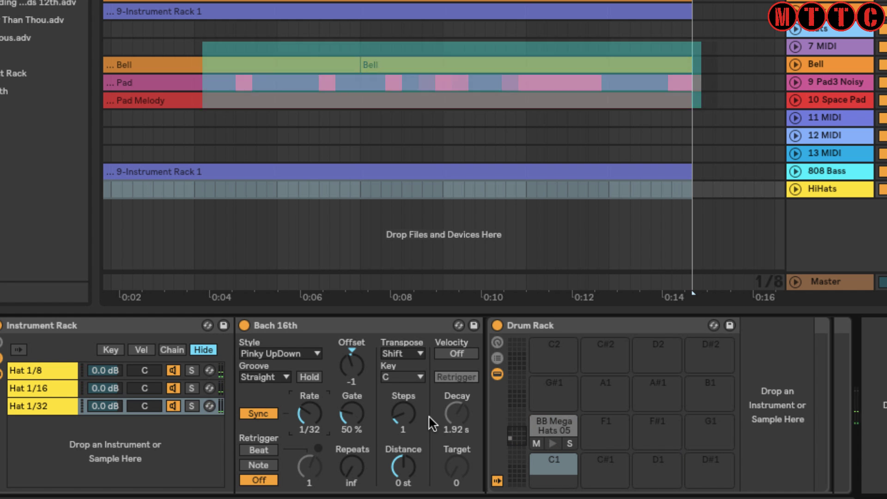
# - Duplicate the Hat 1/32 chain and rename the copy Hat 1/64
pyautogui.click(52, 405)
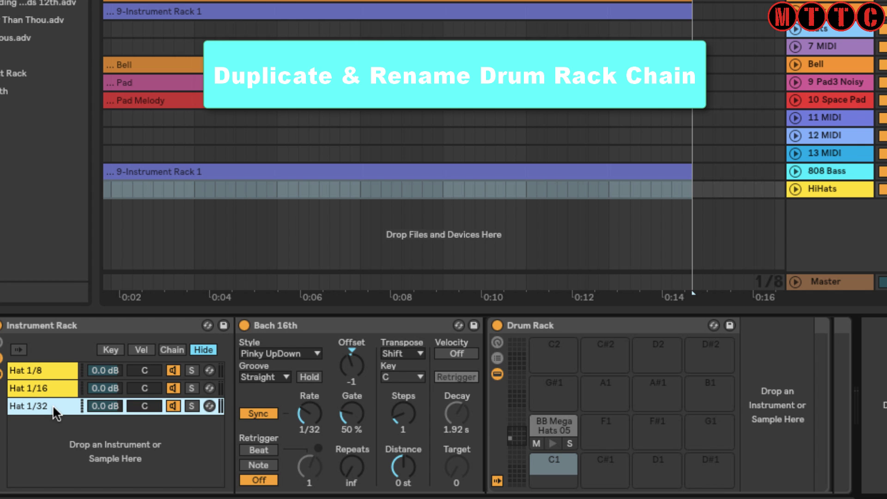
pyautogui.press('super+d')
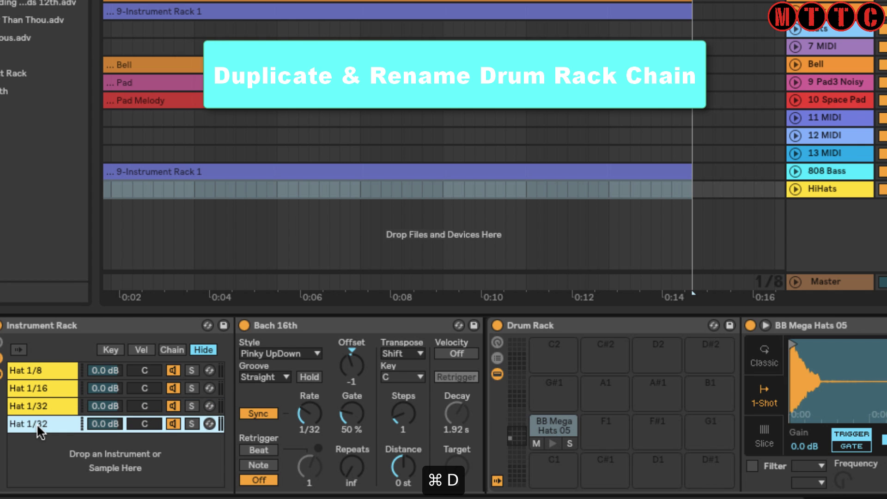
pyautogui.press('super+r')
pyautogui.press('BackSpace')
pyautogui.press('BackSpace')
pyautogui.write('64')
pyautogui.press('Return')
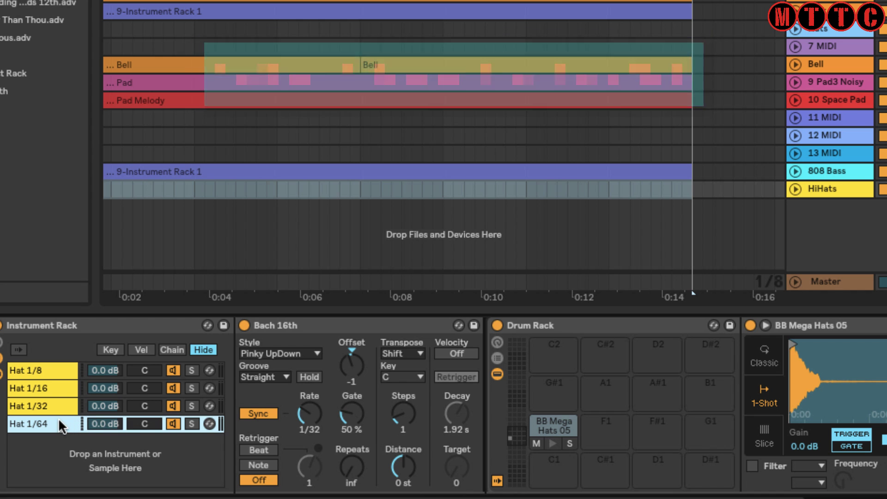
# - Set the Hat 1/64 chain's arpeggiator rate to 1/64 and move its BB Mega Hats 05 sample to the F1 pad
pyautogui.click(310, 415)
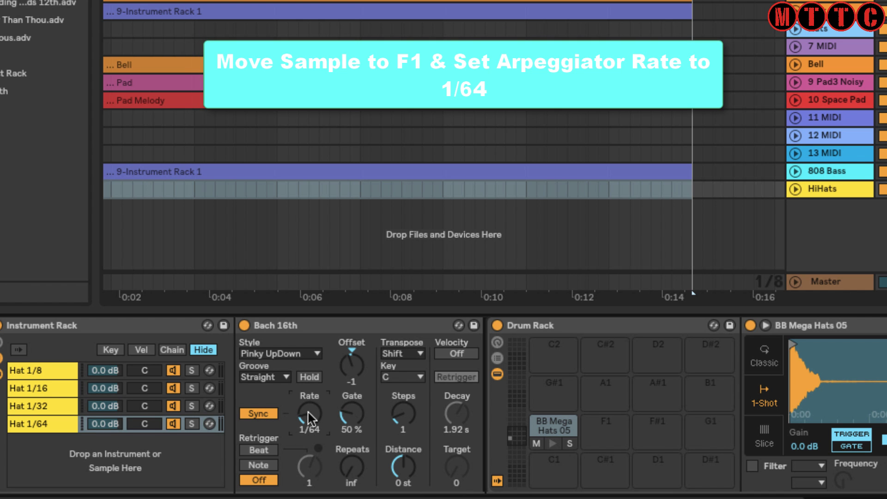
pyautogui.moveTo(548, 421); pyautogui.dragTo(598, 432)
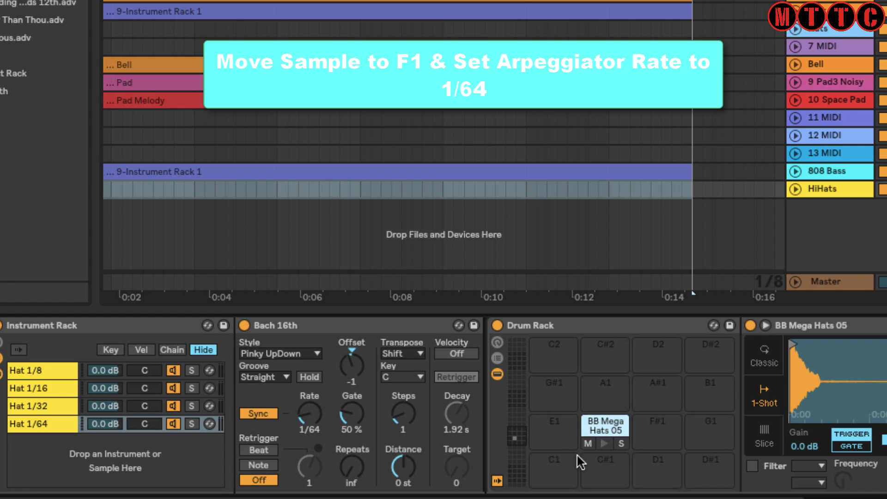
pyautogui.click(576, 454)
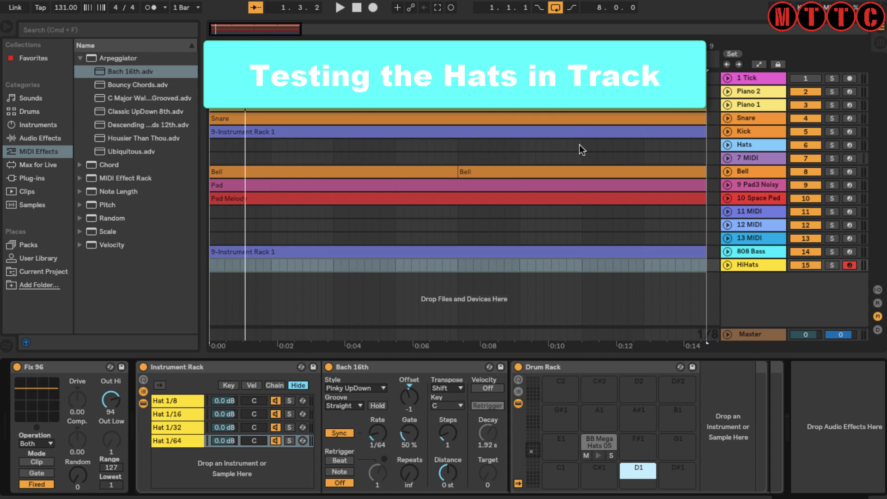
# - Play the arrangement to test the hi-hat rack in the track
pyautogui.press('space')
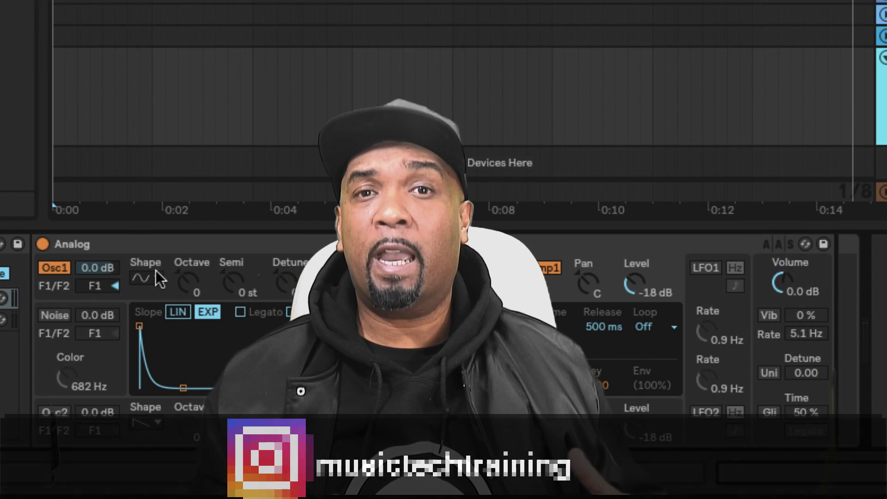
pyautogui.click(147, 279)
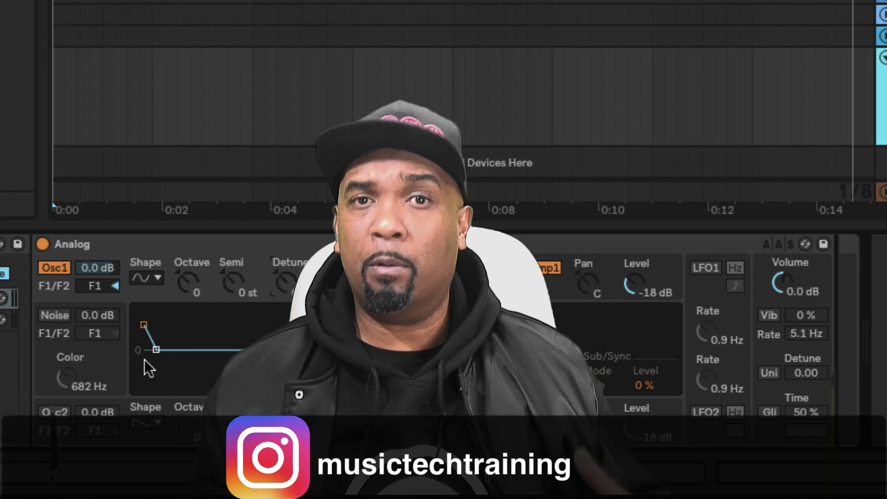
pyautogui.click(553, 292)
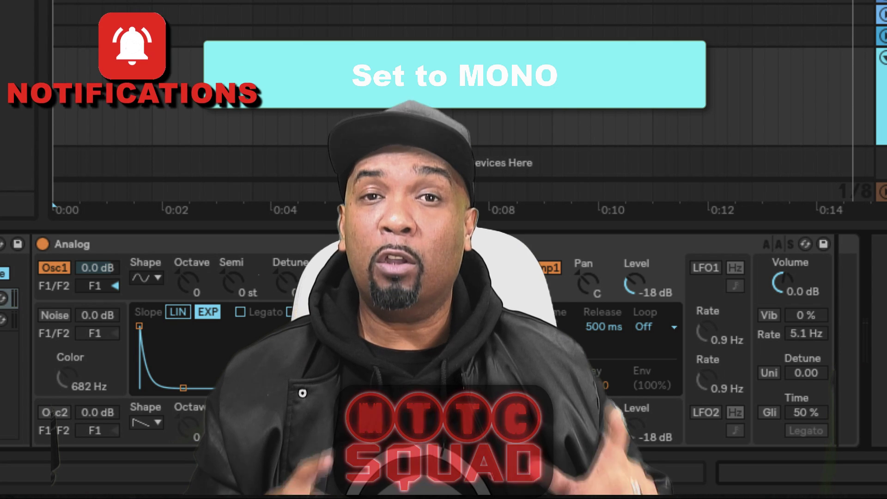
pyautogui.click(805, 266)
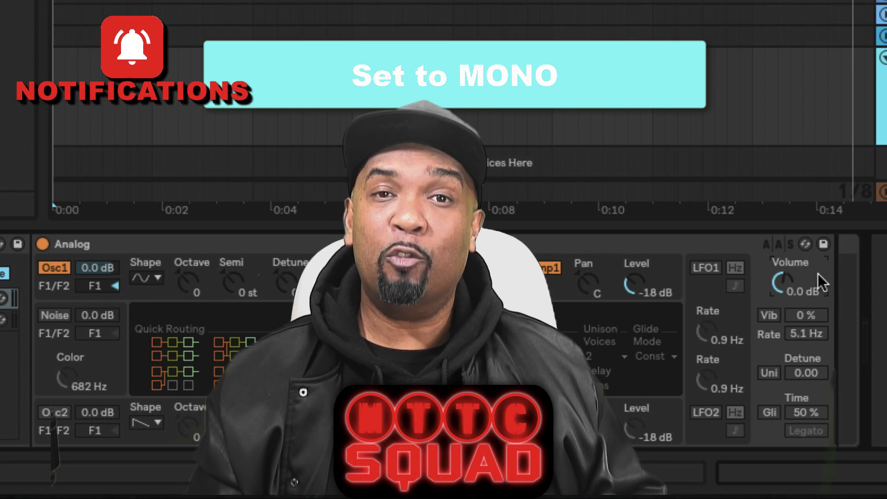
pyautogui.click(572, 356)
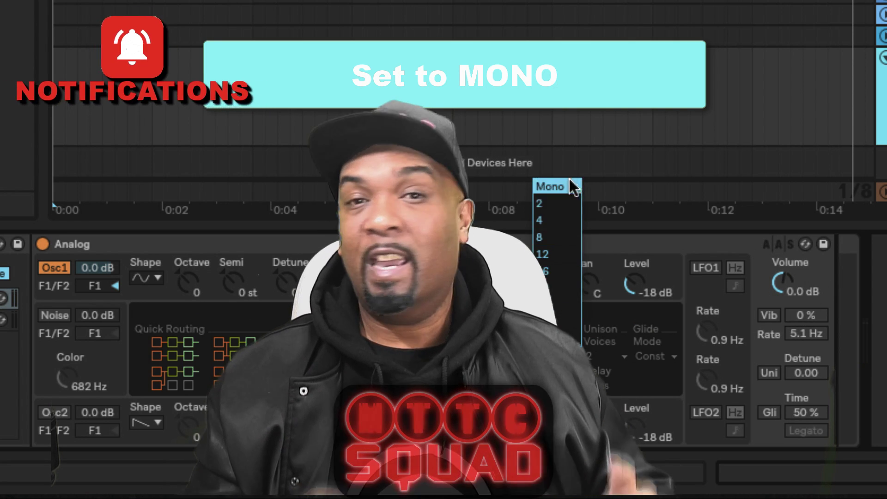
pyautogui.click(571, 185)
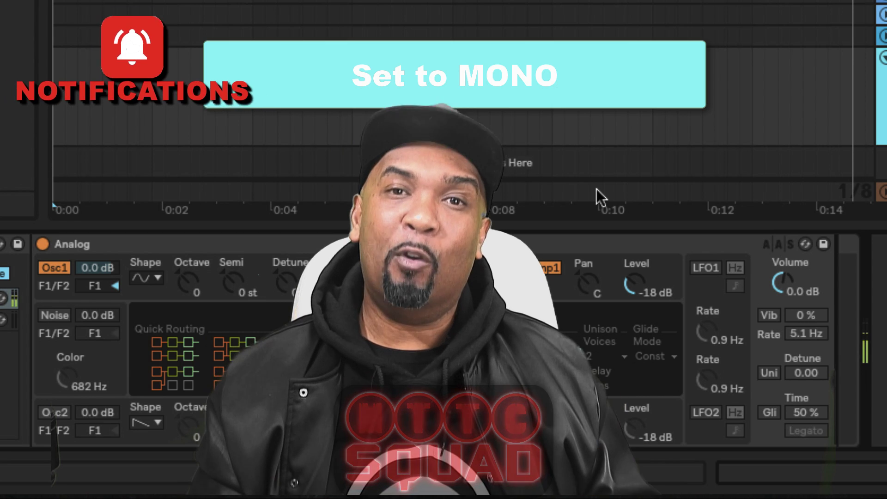